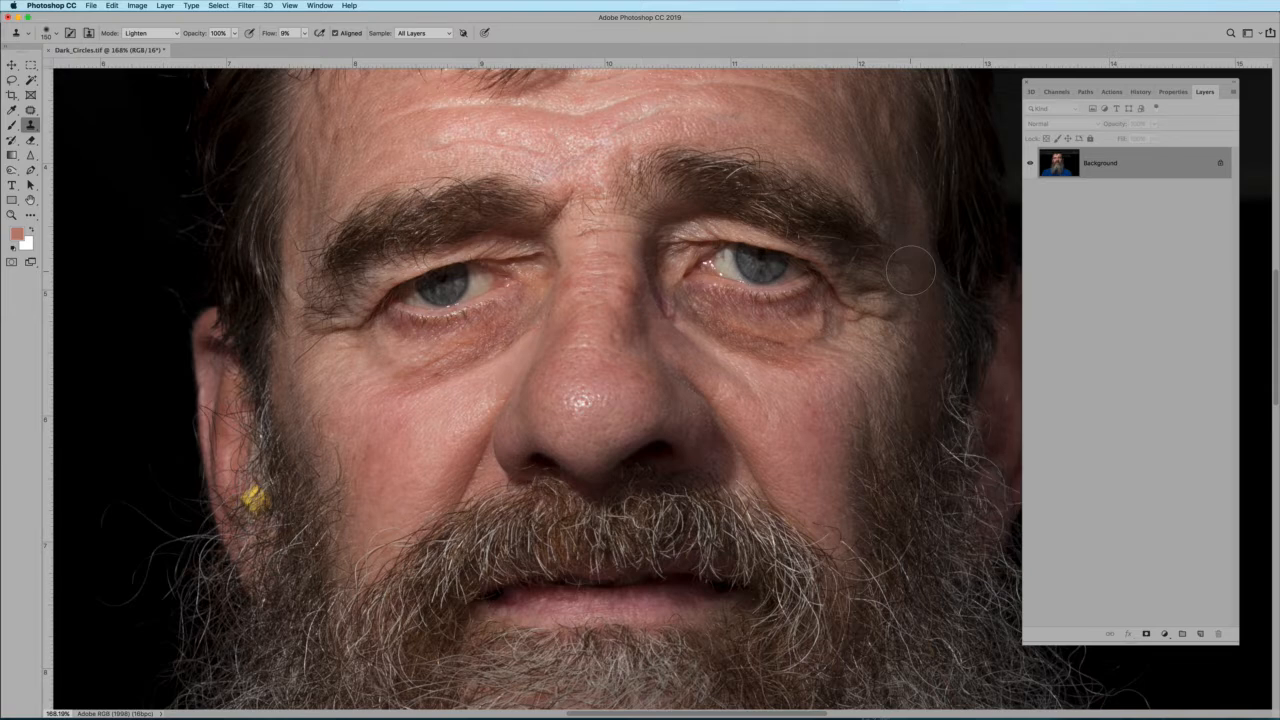
Duplicate the Background layer.
alt+click(896, 297)
drag(690, 307, 779, 347)
key(super+j)
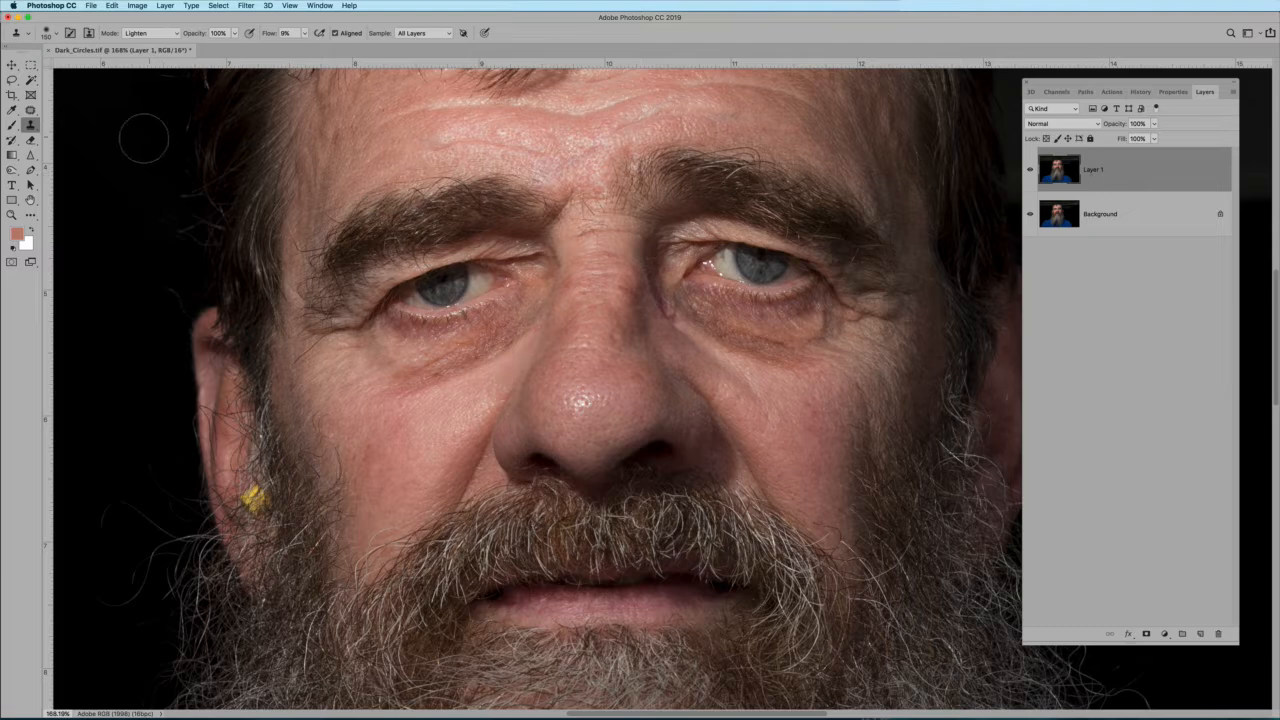
Patch the dark circle under the eye on the image's left with clean cheek skin using the content-aware Patch tool, and deselect.
key(j)
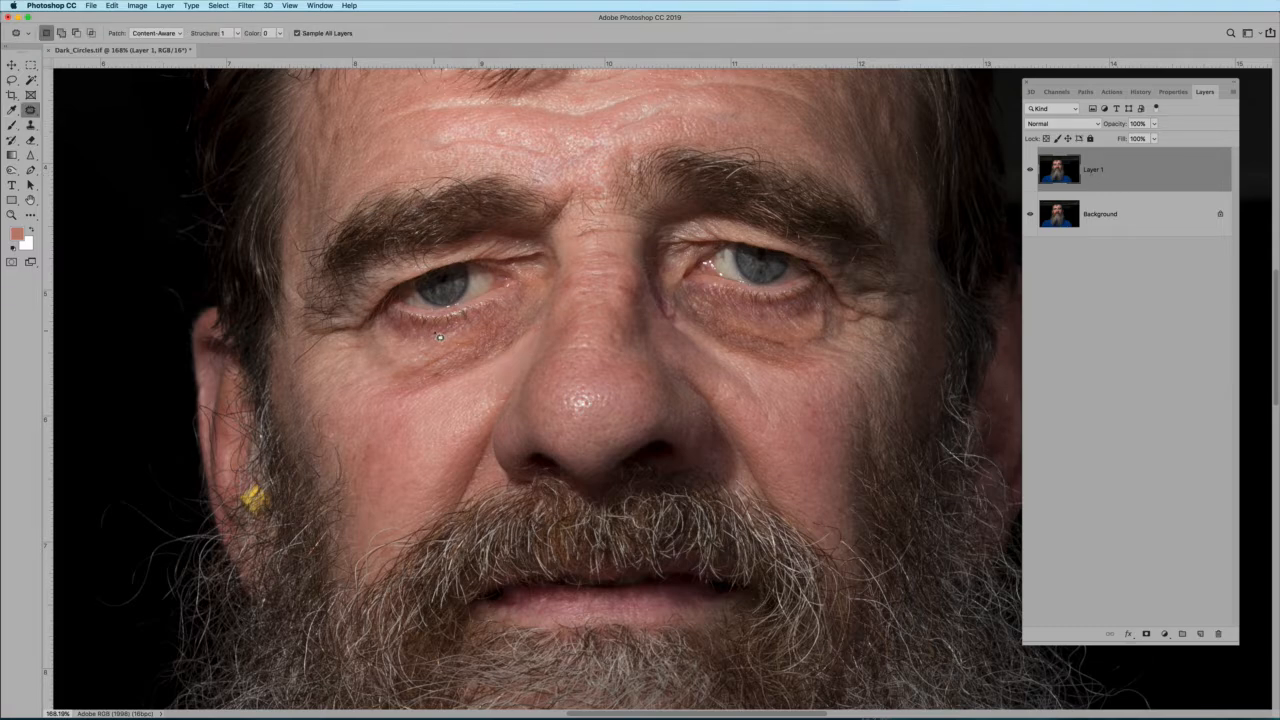
mouse_move(440, 338)
mouse_down()
mouse_move(362, 377)
mouse_move(405, 421)
mouse_move(484, 397)
mouse_move(544, 329)
mouse_move(543, 303)
mouse_move(428, 347)
mouse_move(417, 457)
mouse_move(437, 443)
mouse_move(409, 437)
mouse_move(427, 430)
mouse_move(412, 442)
mouse_move(434, 444)
mouse_move(426, 424)
mouse_up()
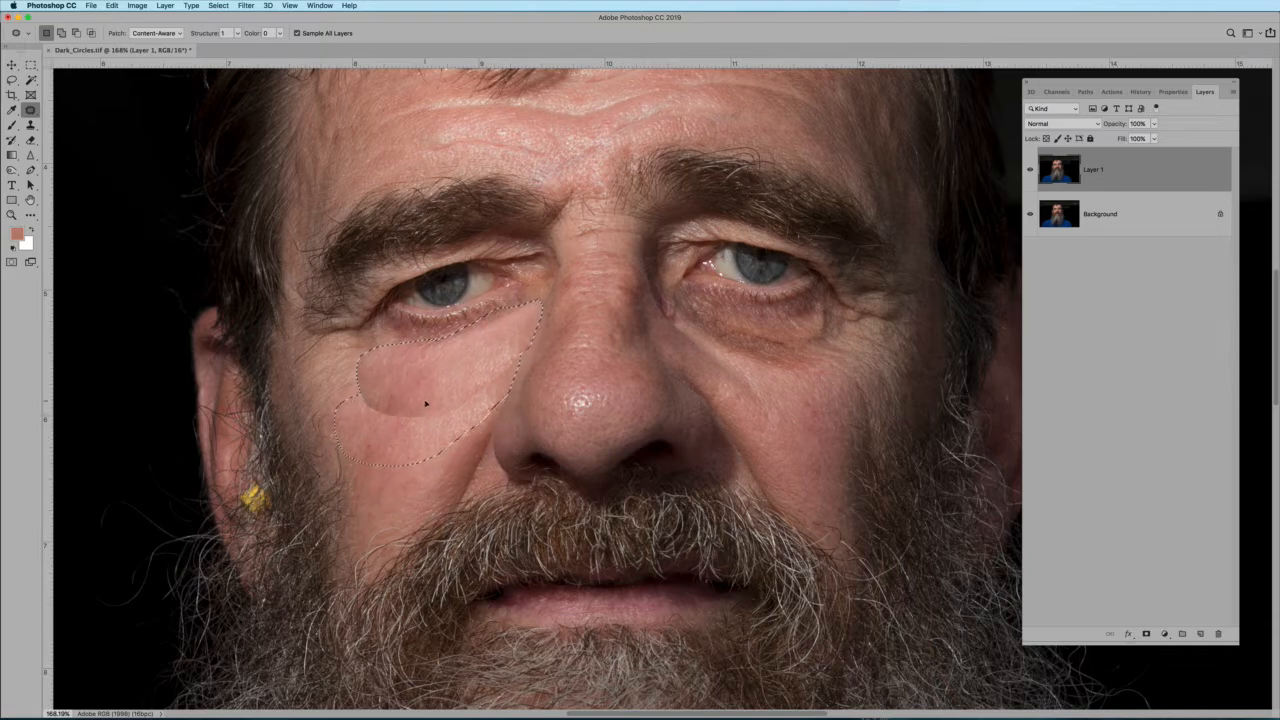
drag(424, 402, 426, 405)
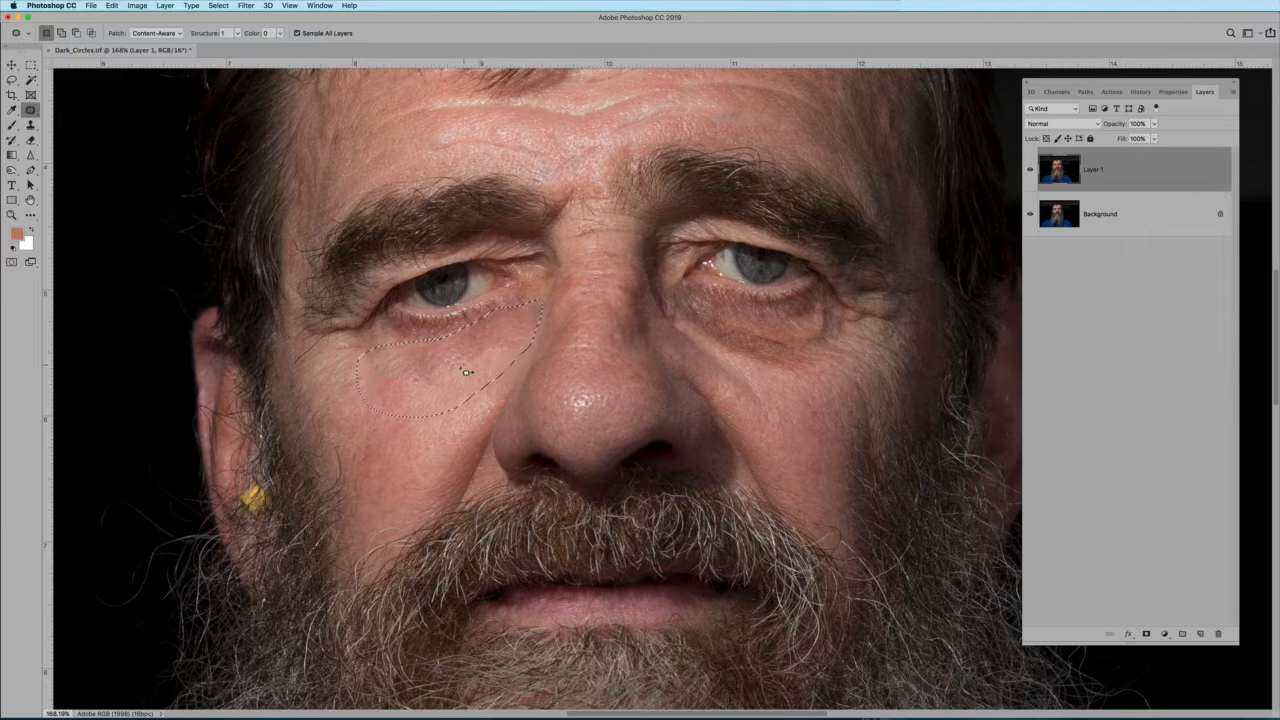
key(super+d)
Delete the patched layer and add a new empty layer above the Background.
drag(1145, 170, 1219, 635)
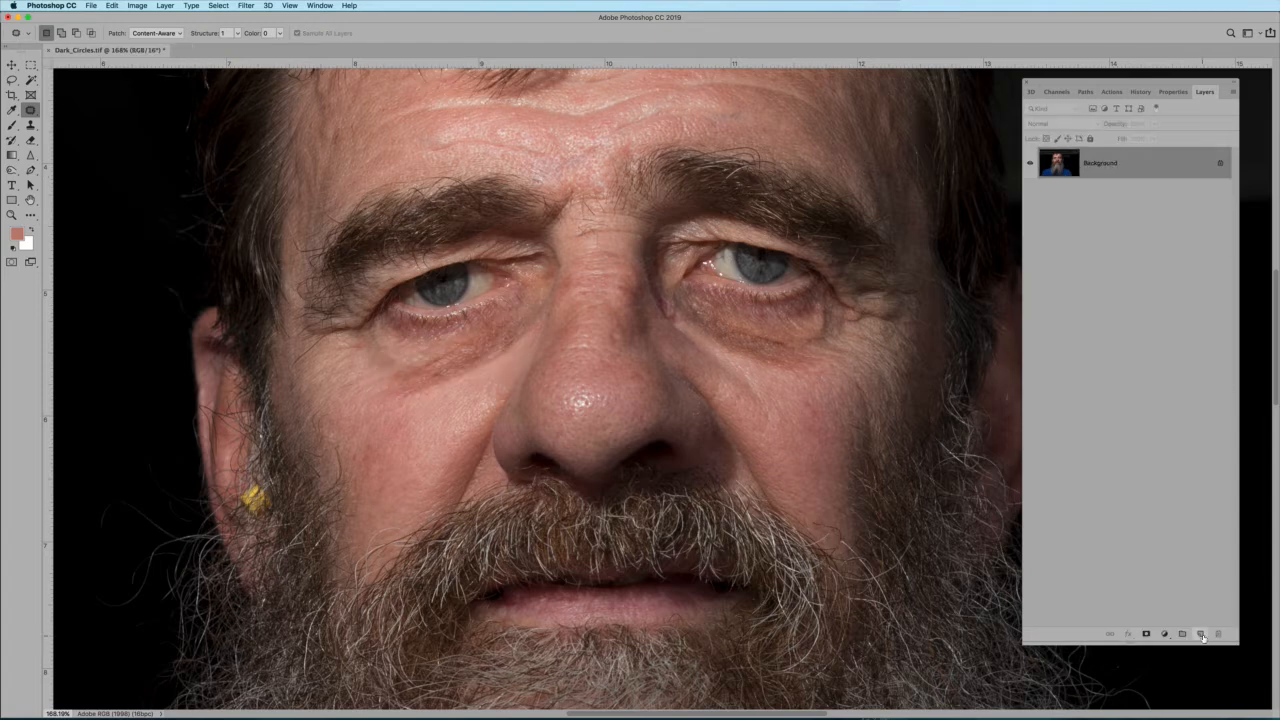
click(1200, 634)
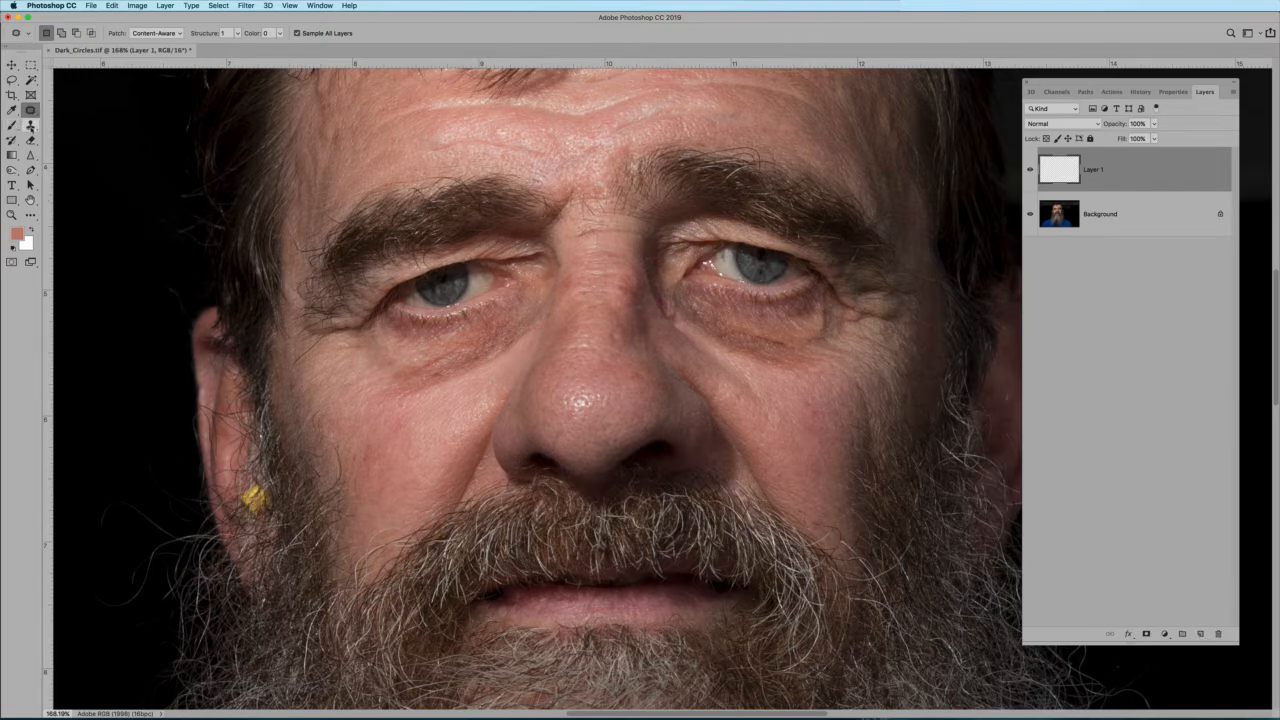
Set up the Clone Stamp tool with Lighten mode and a flow of 5%.
click(30, 126)
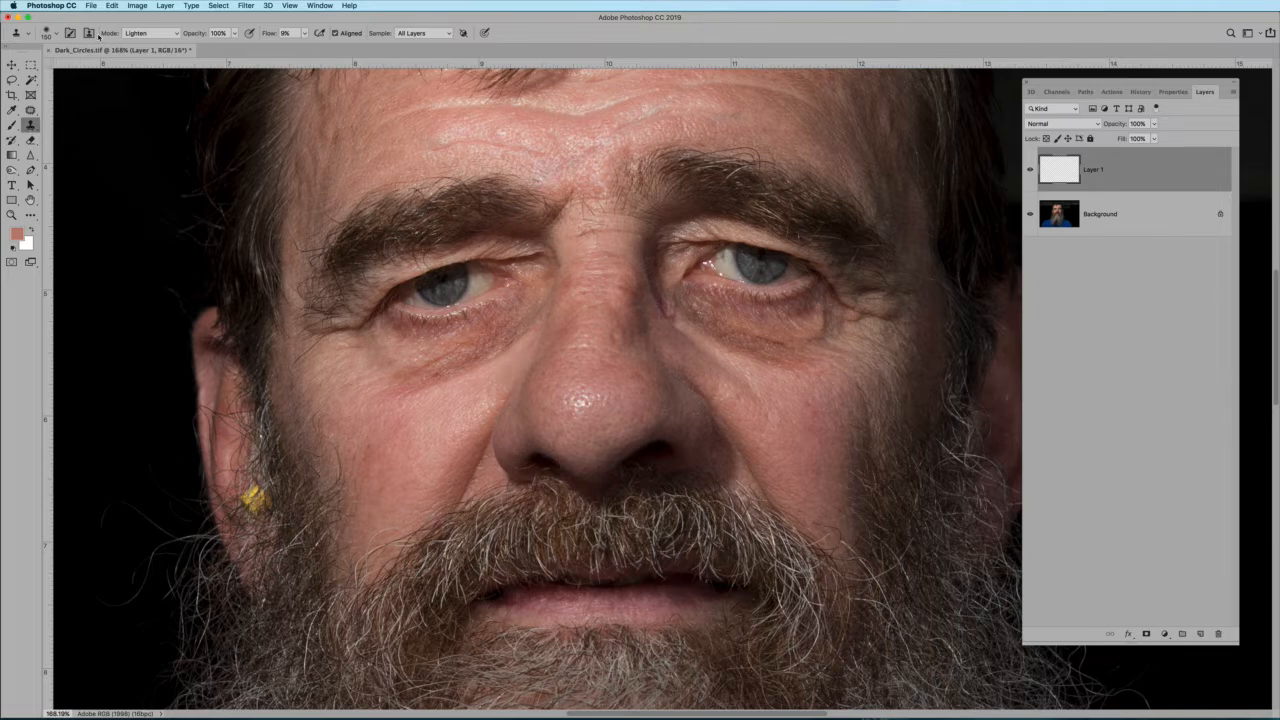
click(57, 35)
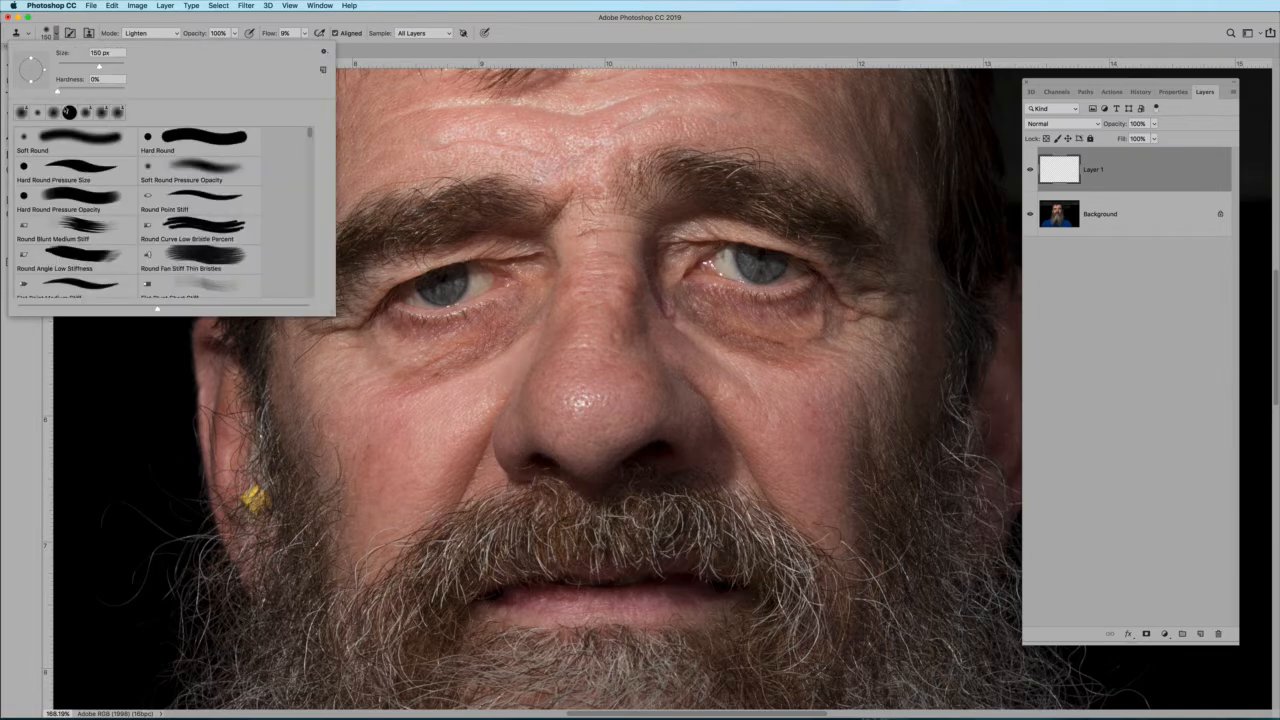
click(144, 34)
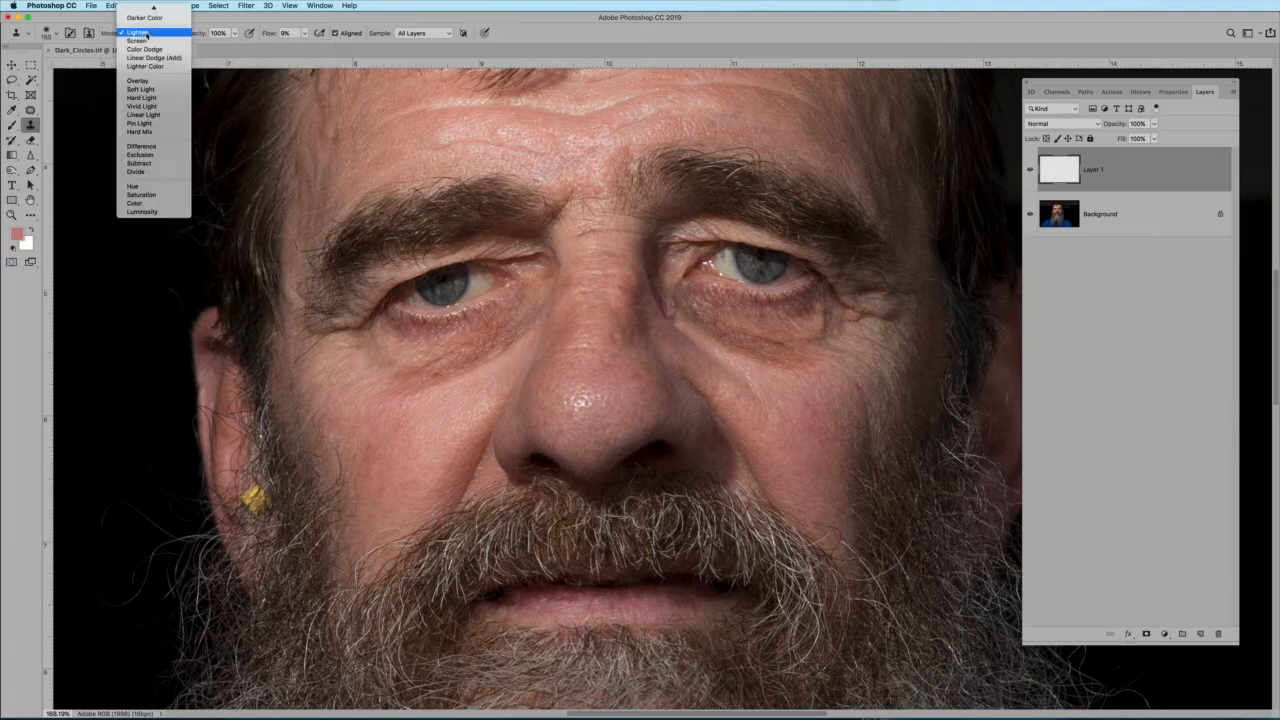
click(147, 12)
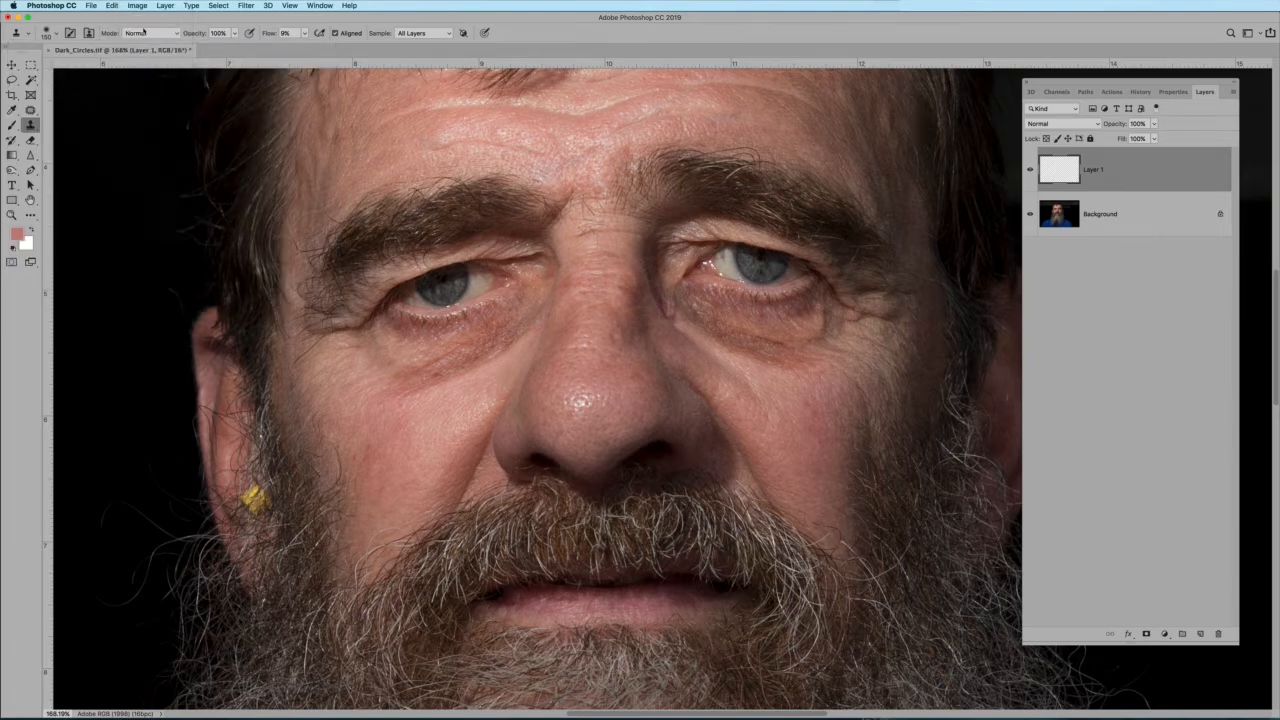
click(150, 34)
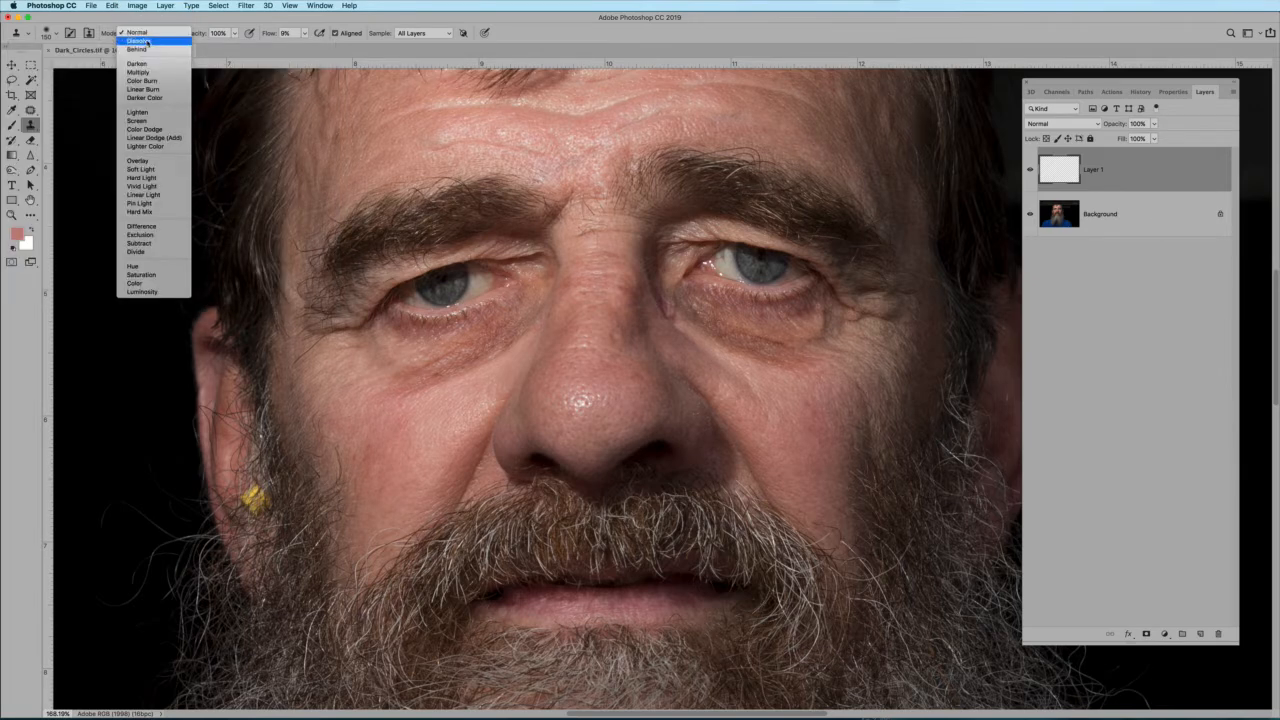
click(145, 114)
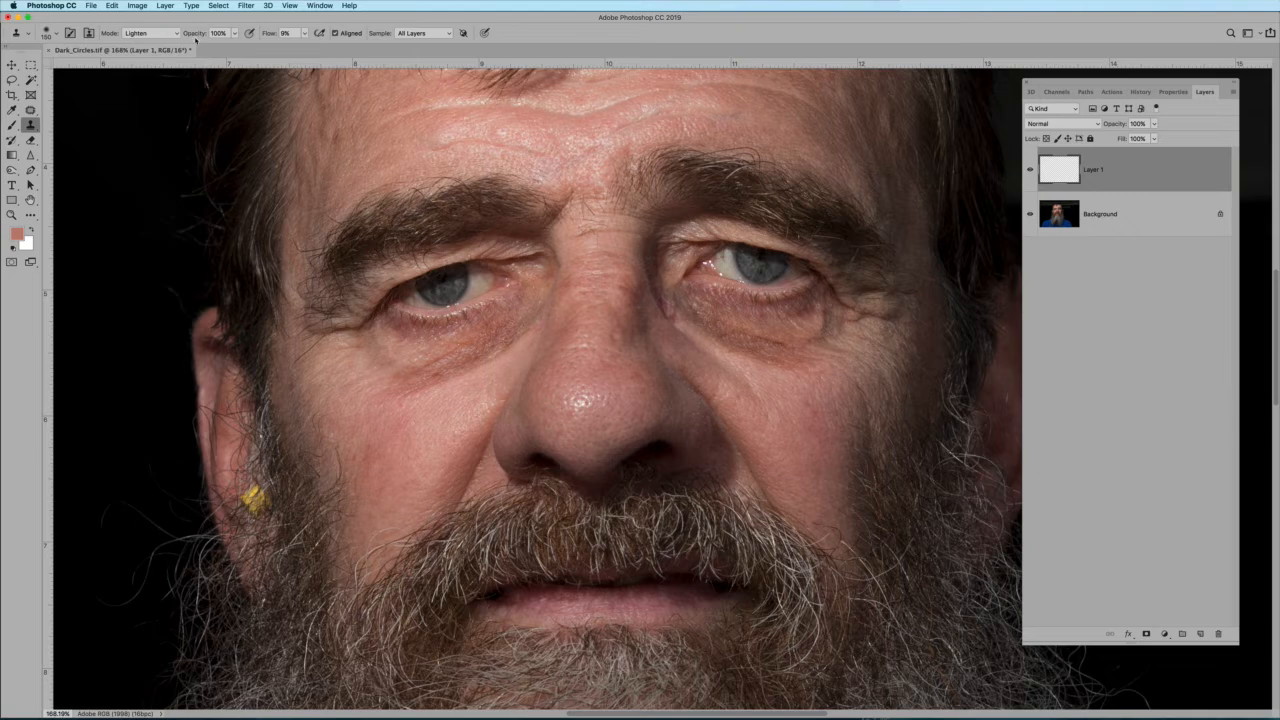
click(305, 34)
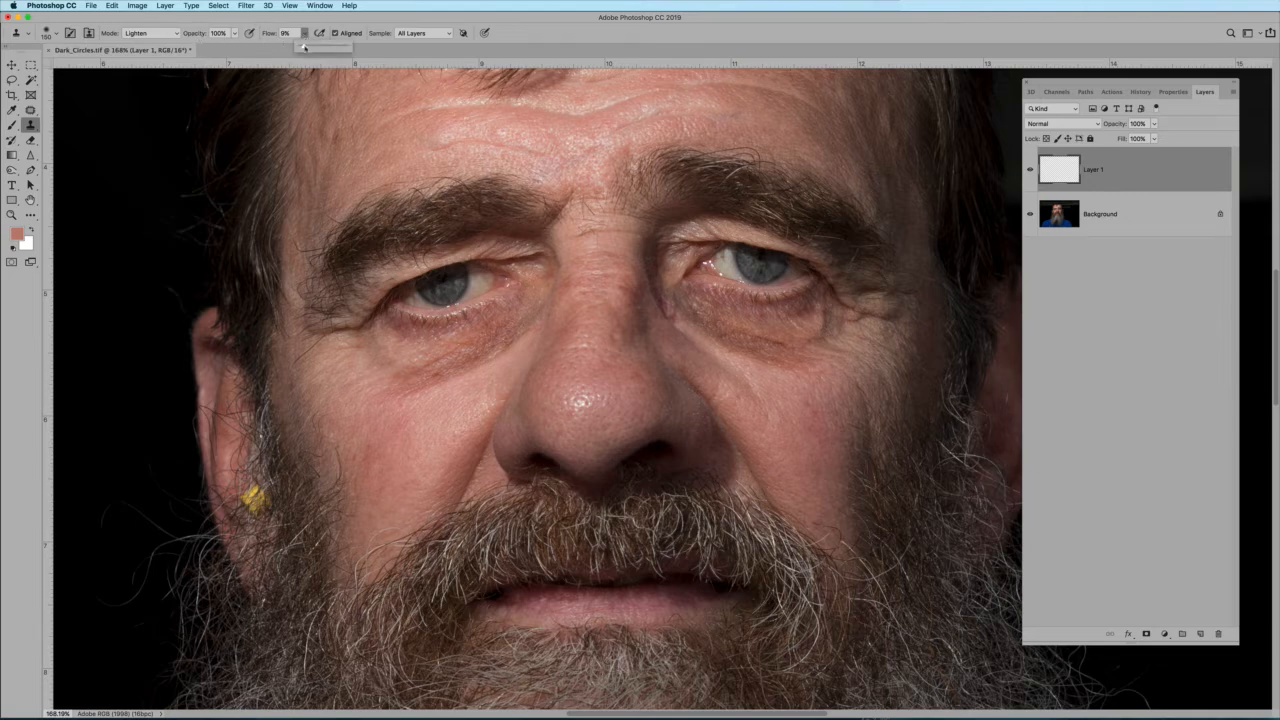
drag(304, 47, 303, 47)
Clone brighter cheek skin over the dark circle under the eye on the image's left, painting on the empty layer.
alt+click(451, 409)
alt+click(432, 411)
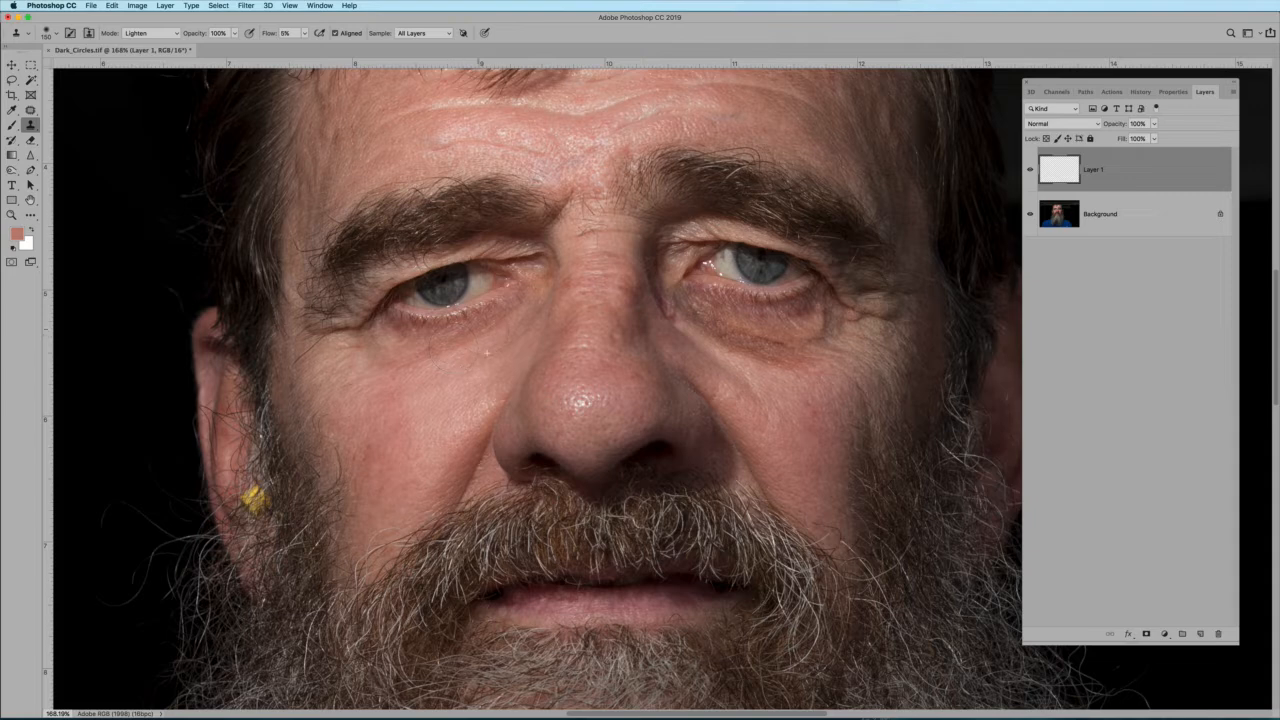
drag(530, 347, 531, 353)
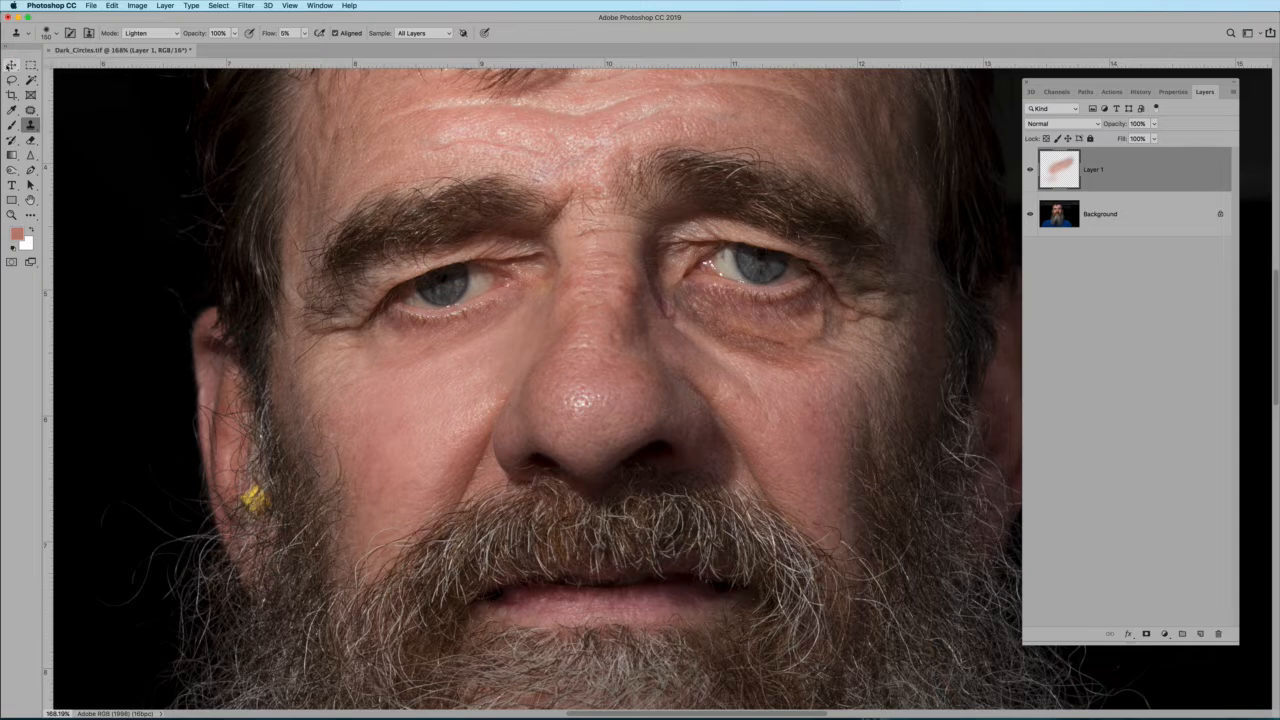
Inspect the retouched under-eye skin texture up close, and delete the cloned layer.
click(11, 64)
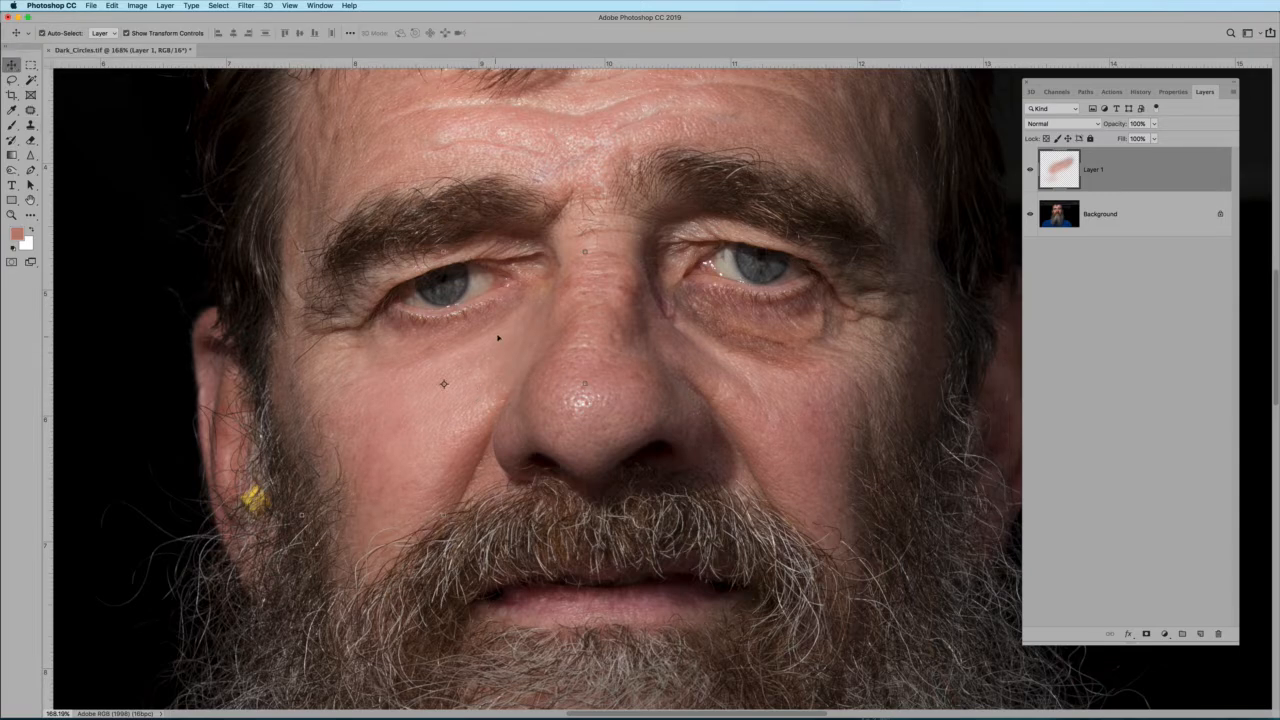
scroll(507, 338, up, 3)
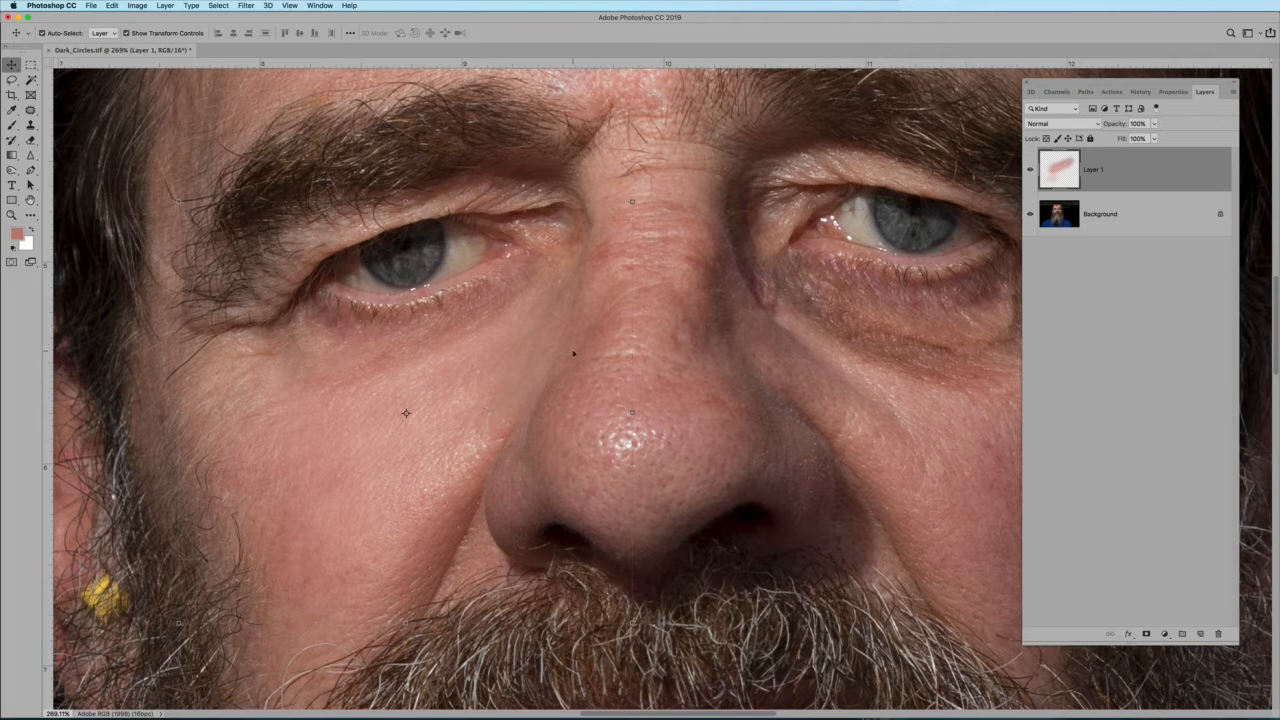
scroll(573, 353, down, 4)
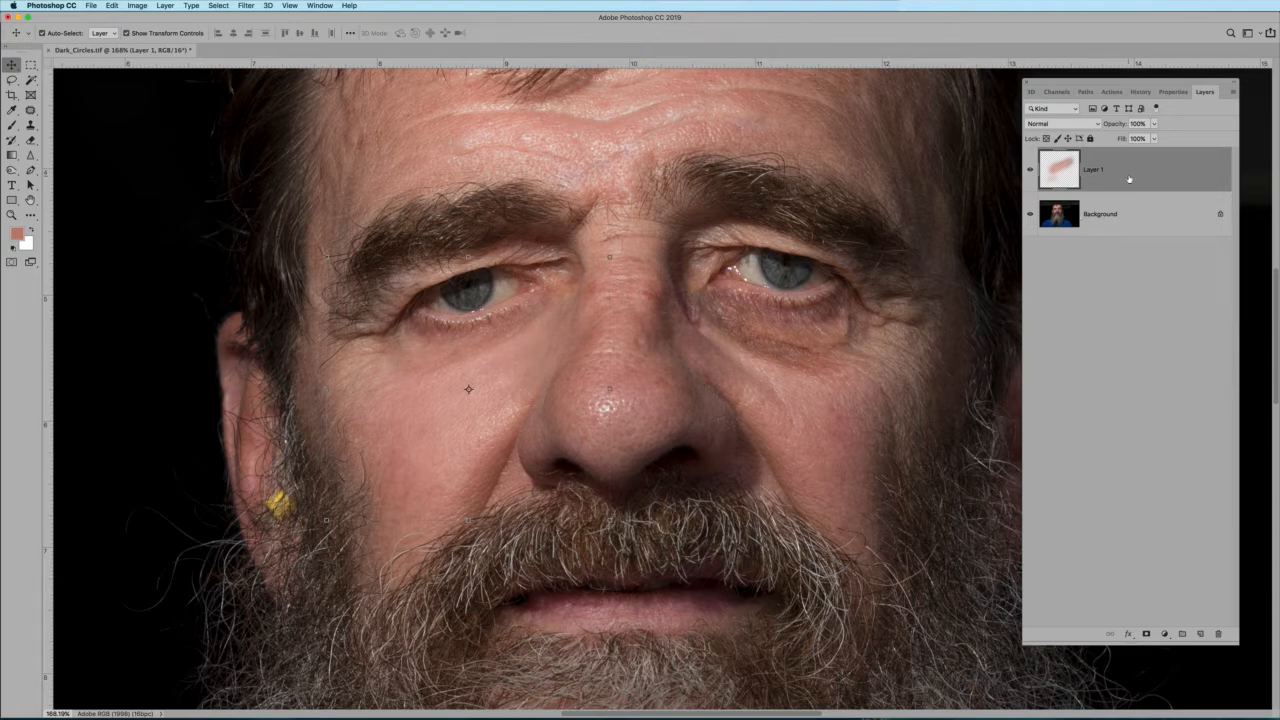
drag(1129, 179, 1220, 635)
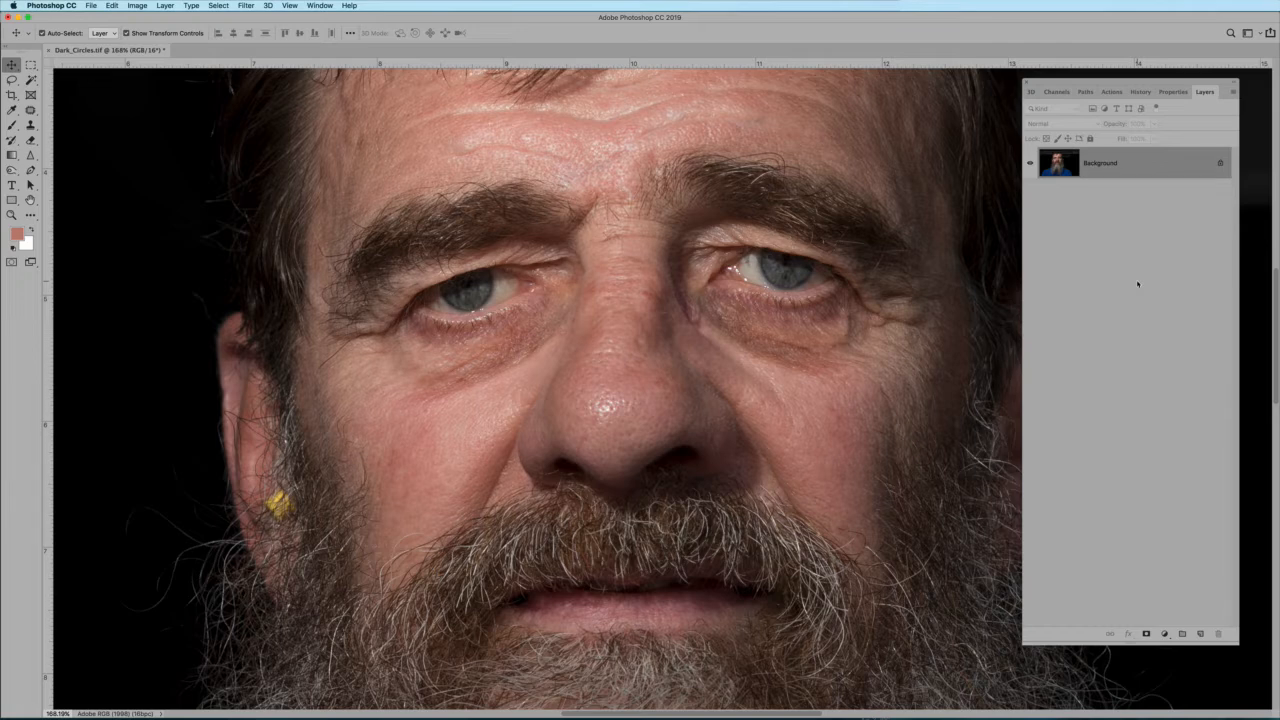
Duplicate the Background layer and open the High Pass filter for the copy, keeping its dialog clear of the cheek texture.
key(super+j)
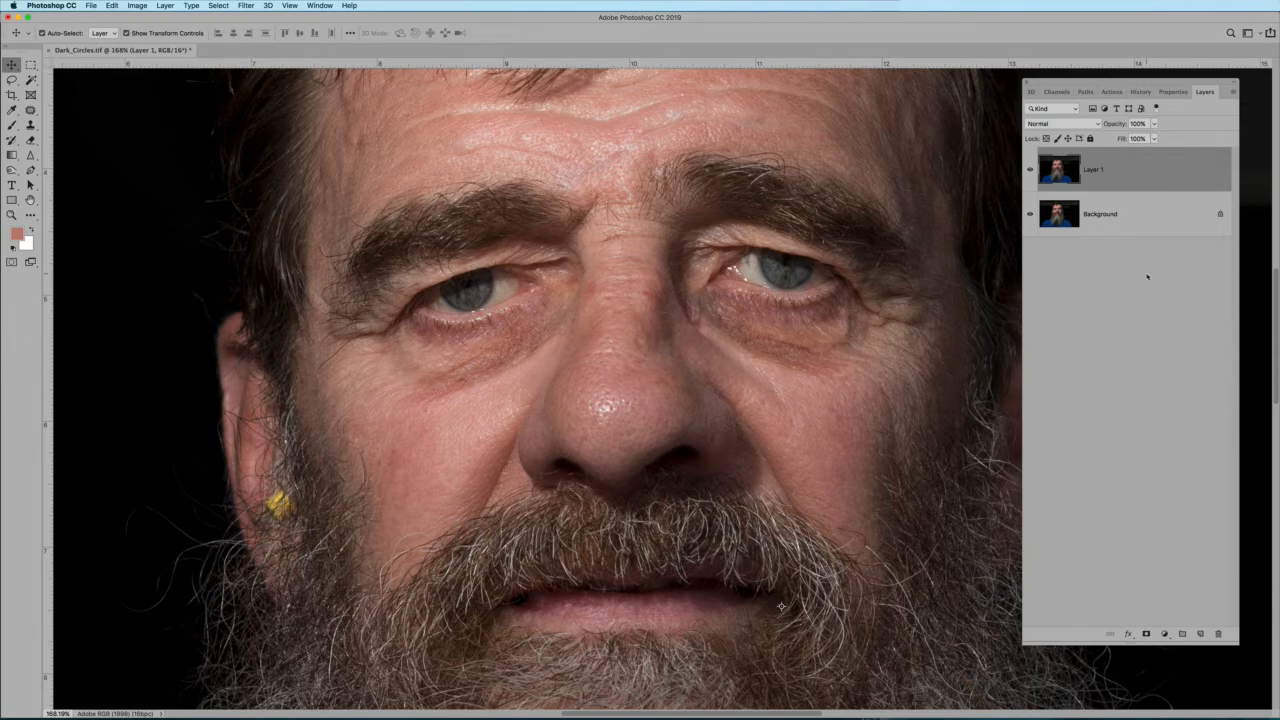
click(245, 6)
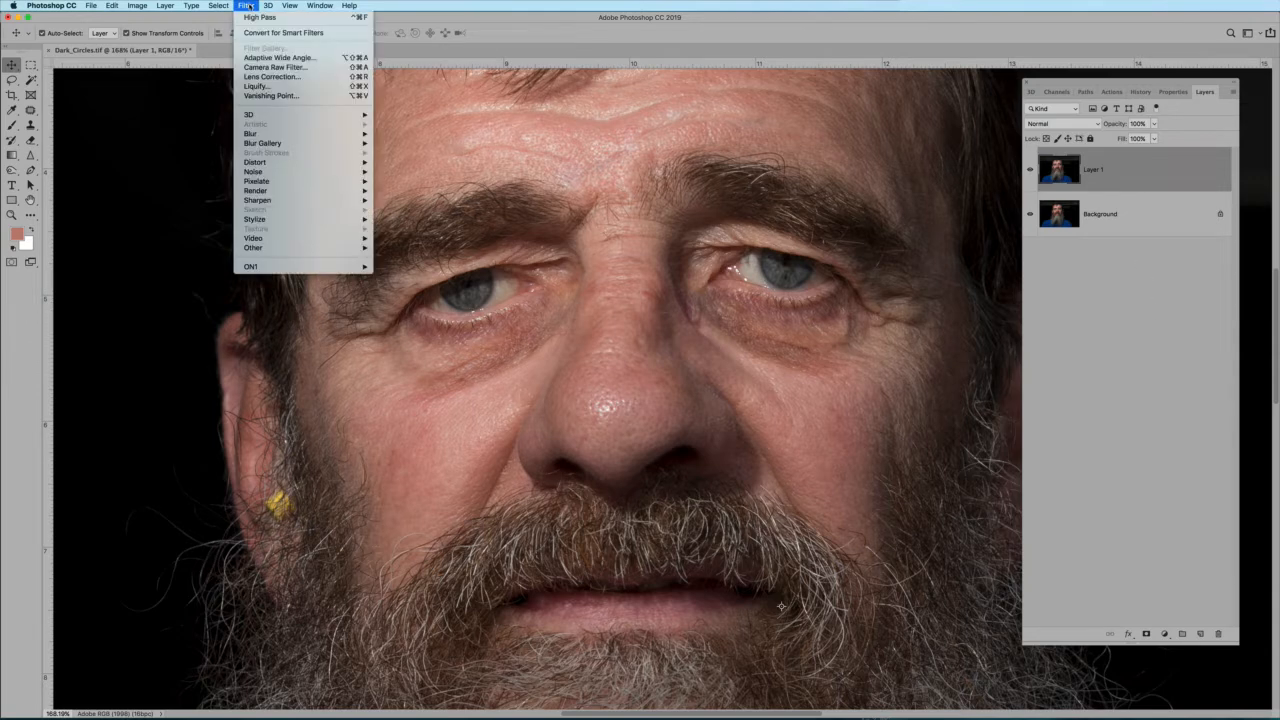
mouse_move(278, 248)
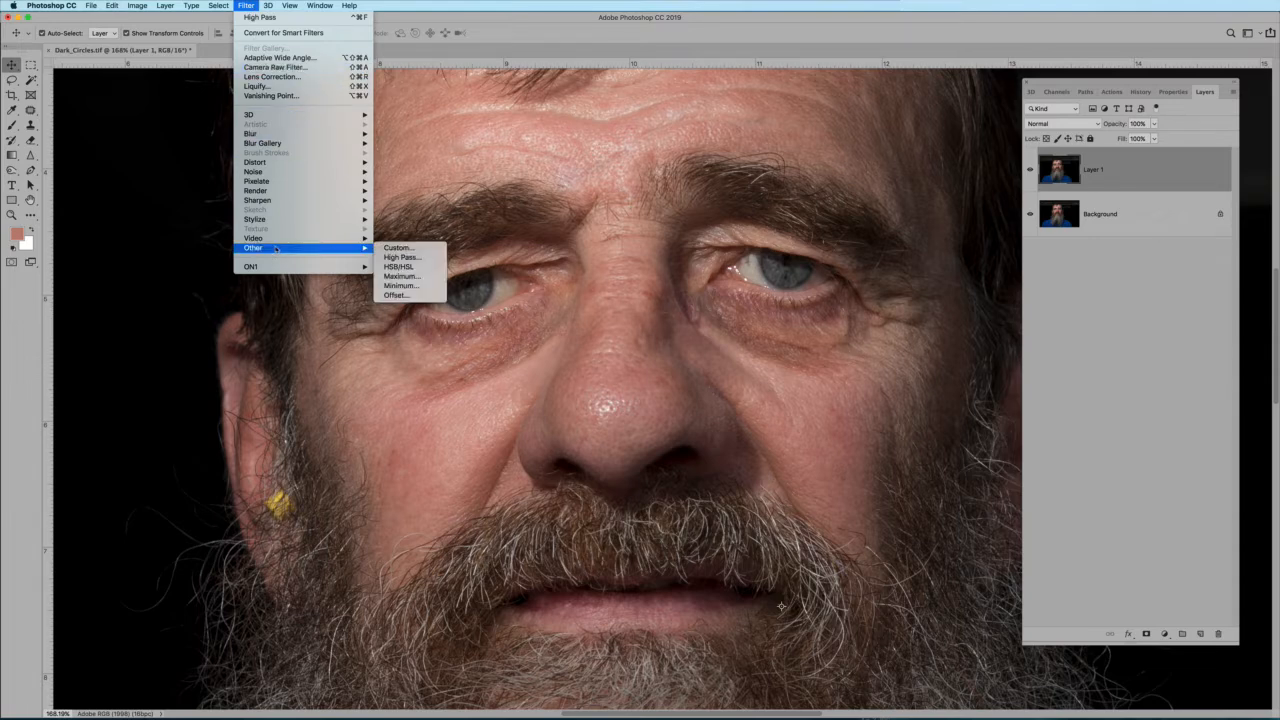
click(418, 258)
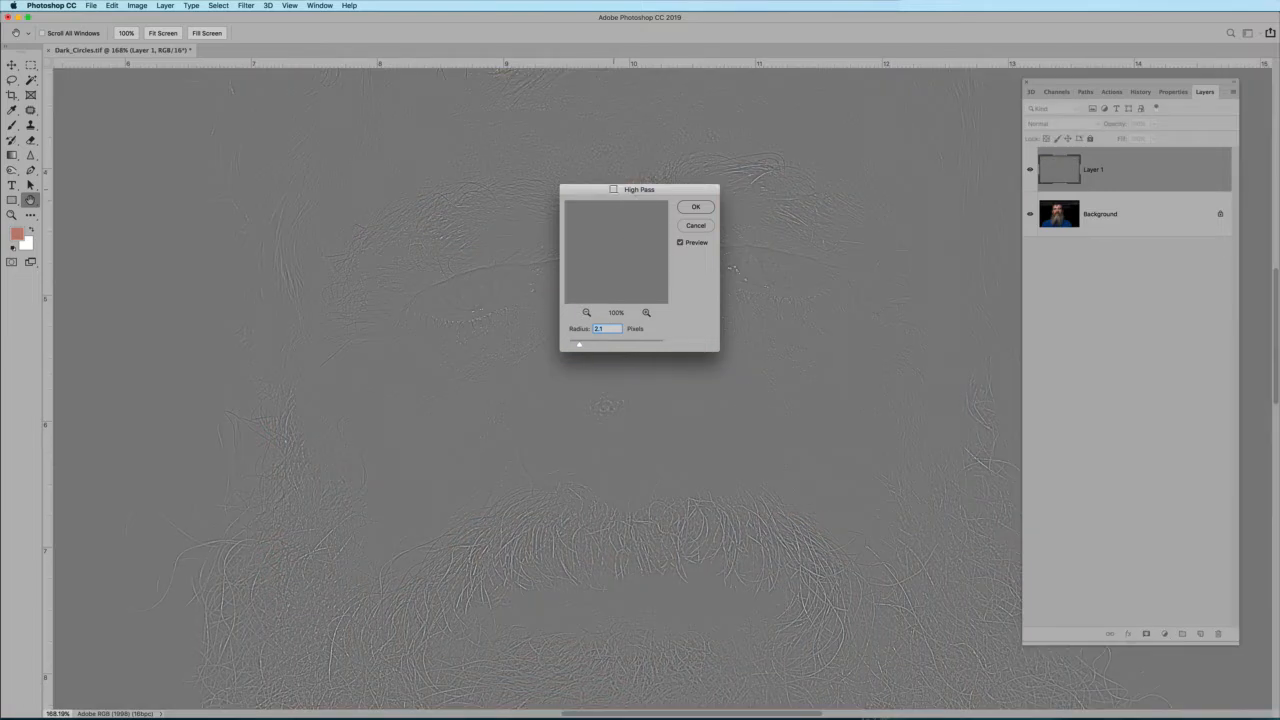
drag(600, 187, 215, 114)
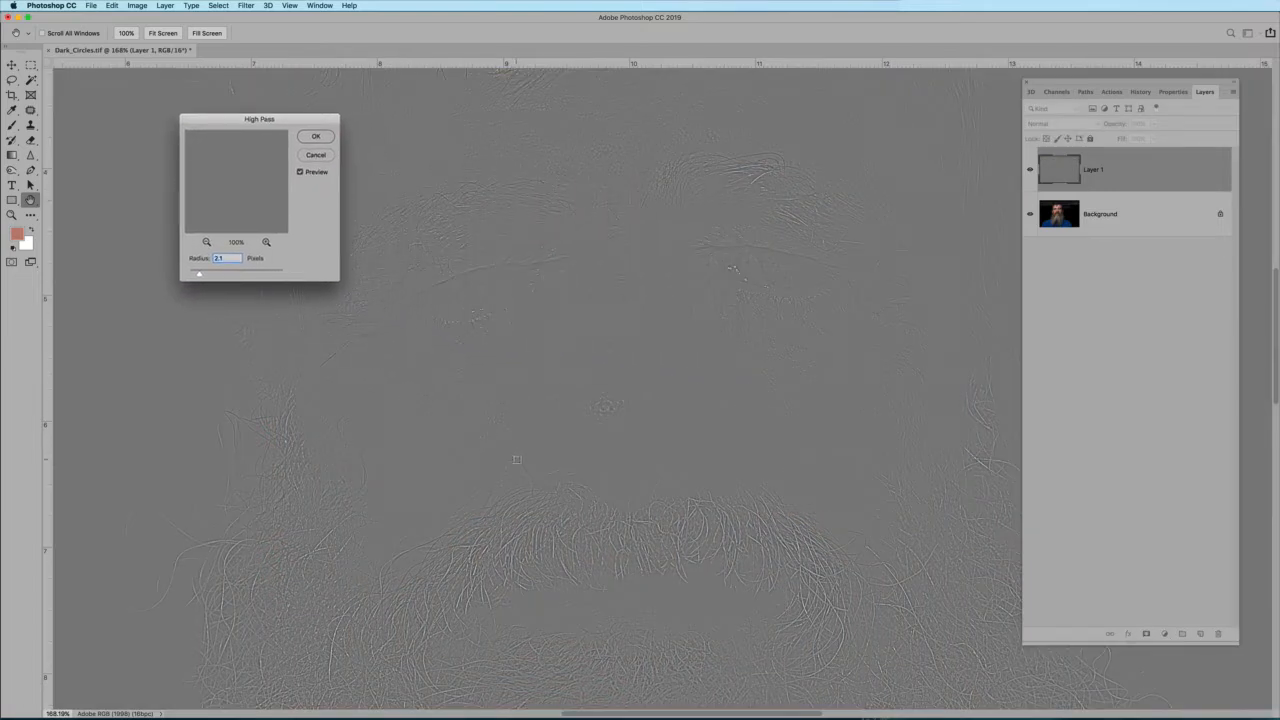
scroll(516, 457, up, 3)
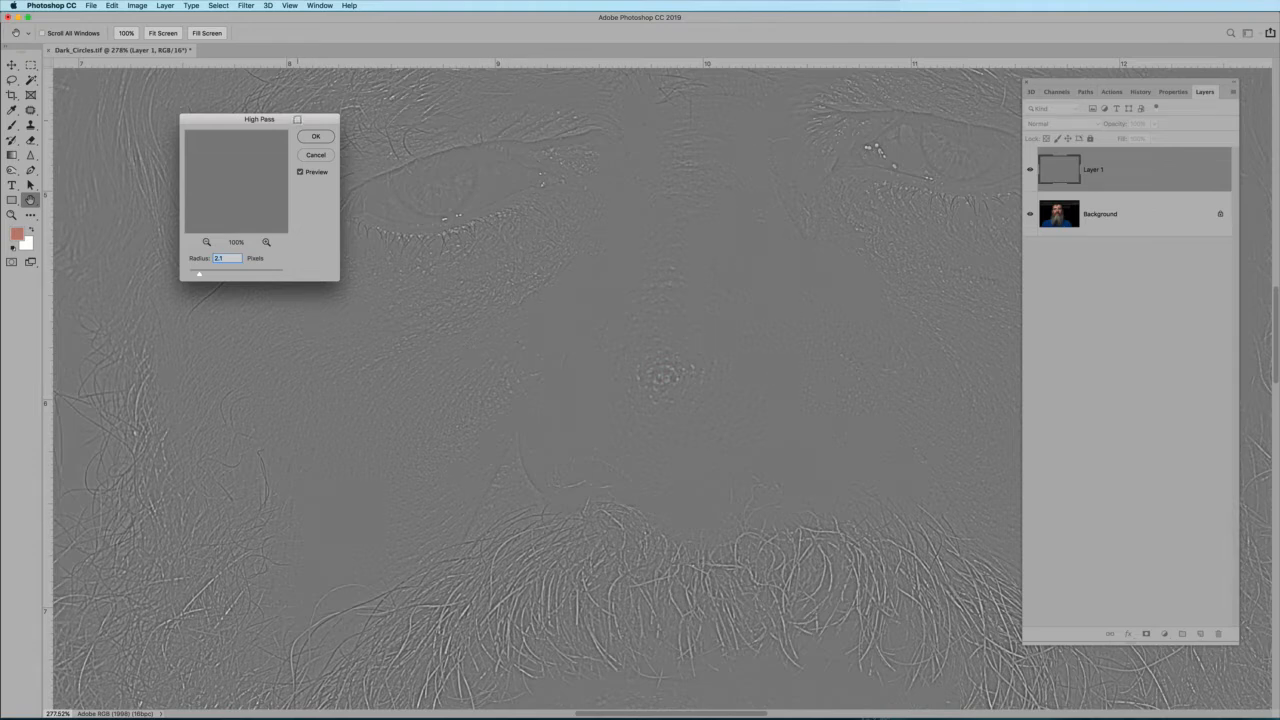
drag(298, 119, 863, 172)
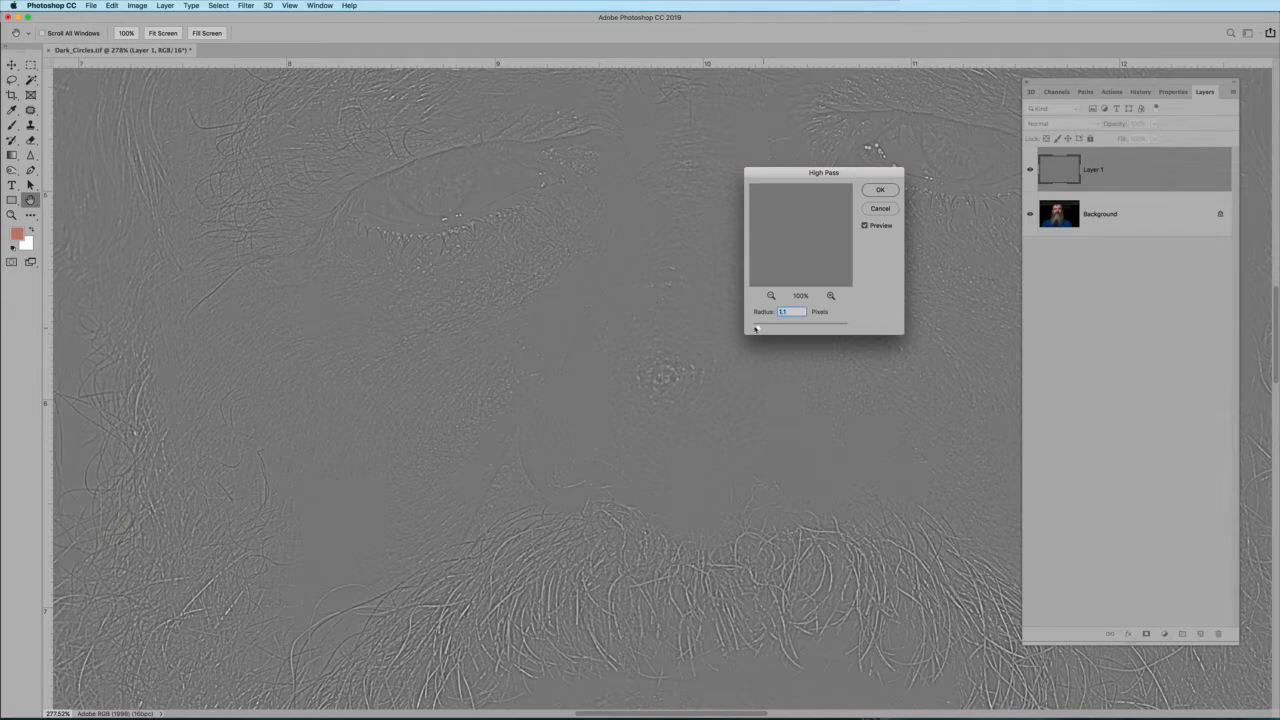
Apply the High Pass filter with a radius of 4.0 pixels and set the filtered layer's blend mode to Overlay.
drag(755, 329, 782, 328)
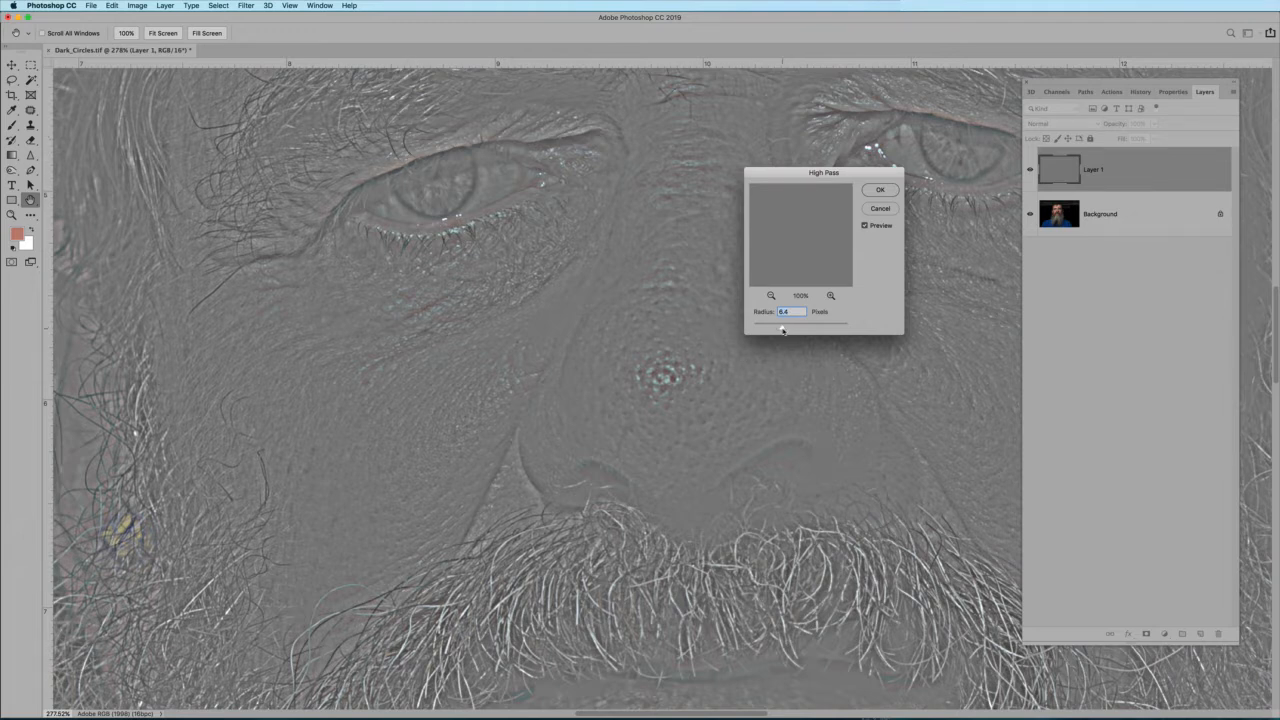
drag(782, 329, 773, 328)
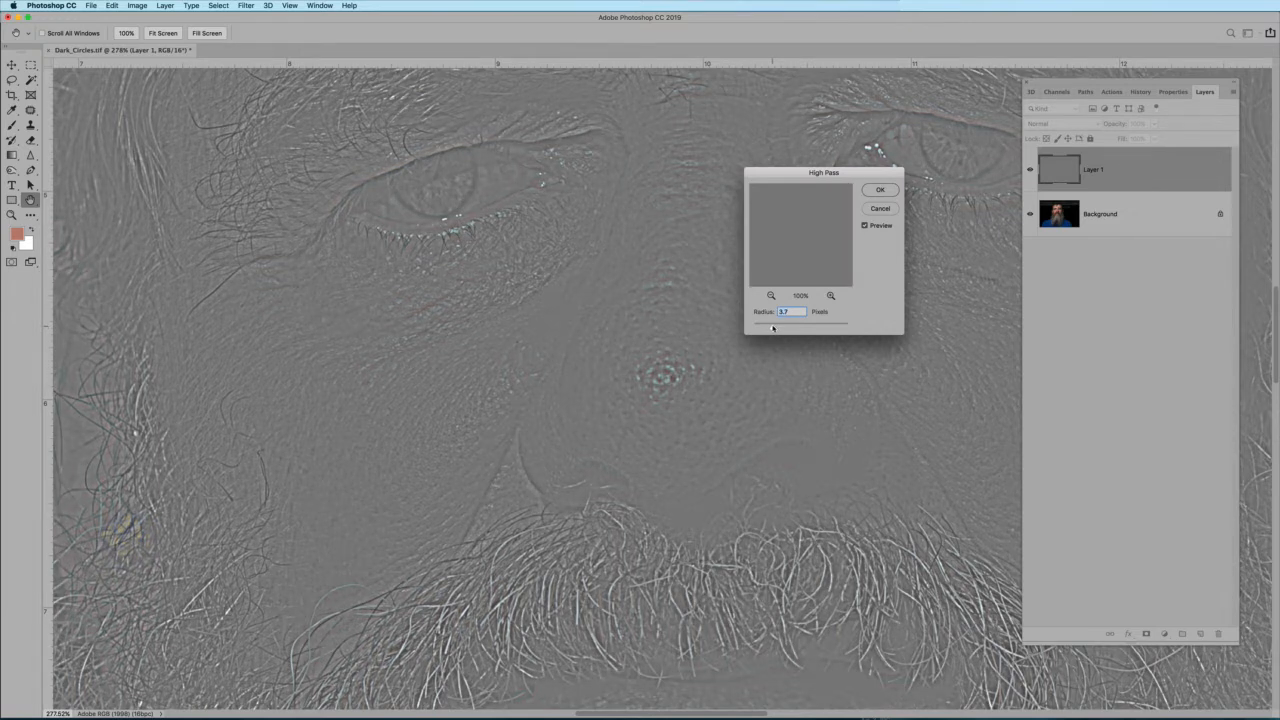
drag(771, 328, 770, 328)
drag(769, 328, 771, 328)
mouse_move(771, 328)
mouse_down()
mouse_move(793, 329)
mouse_move(772, 328)
mouse_up()
drag(773, 328, 774, 328)
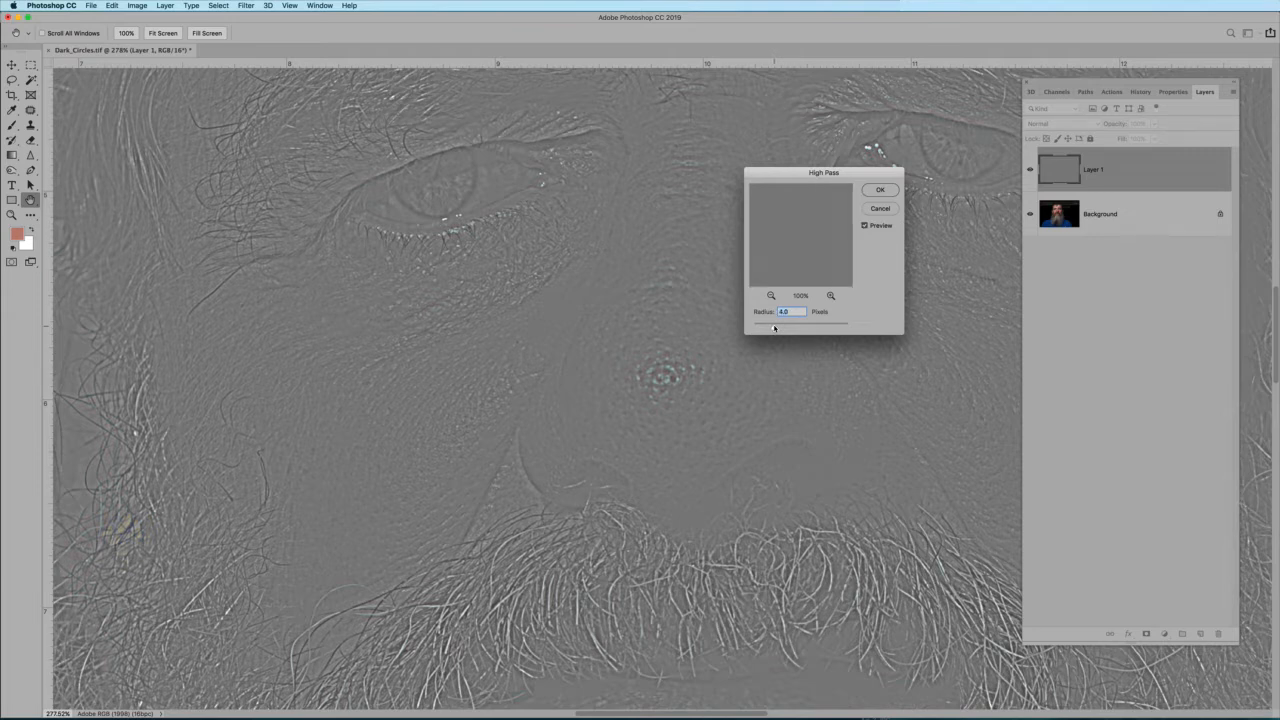
click(876, 189)
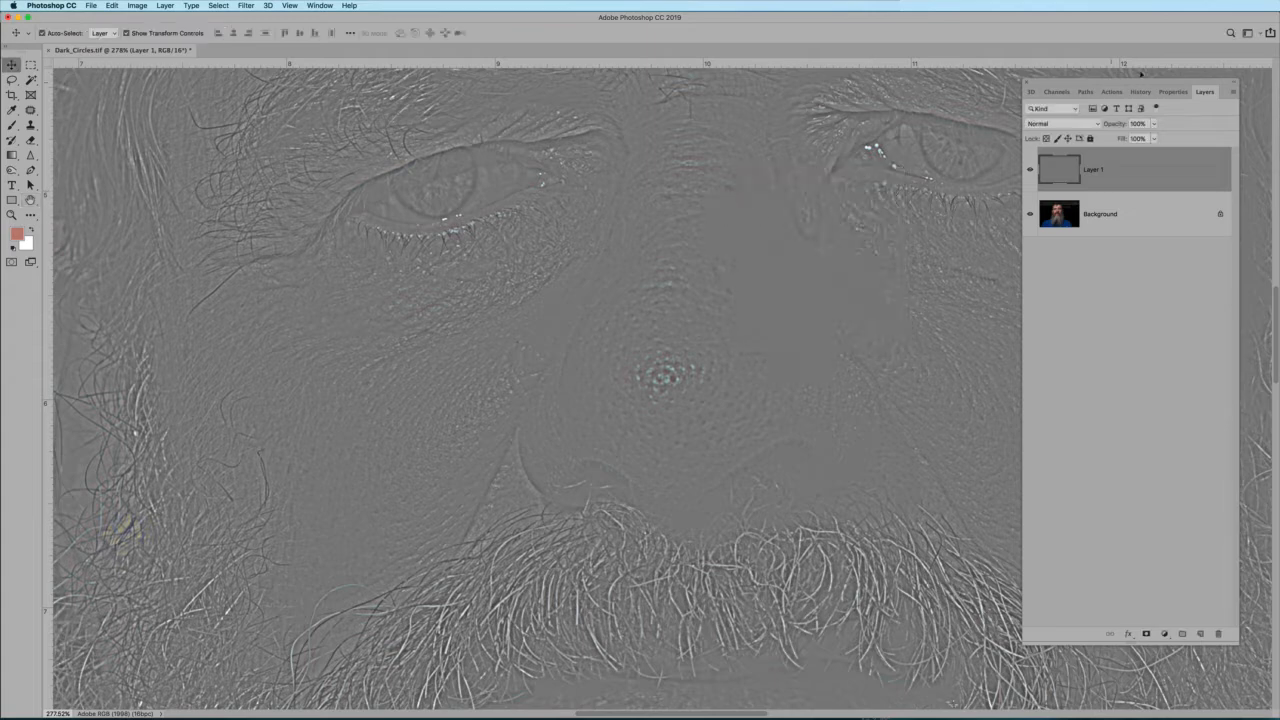
click(1047, 124)
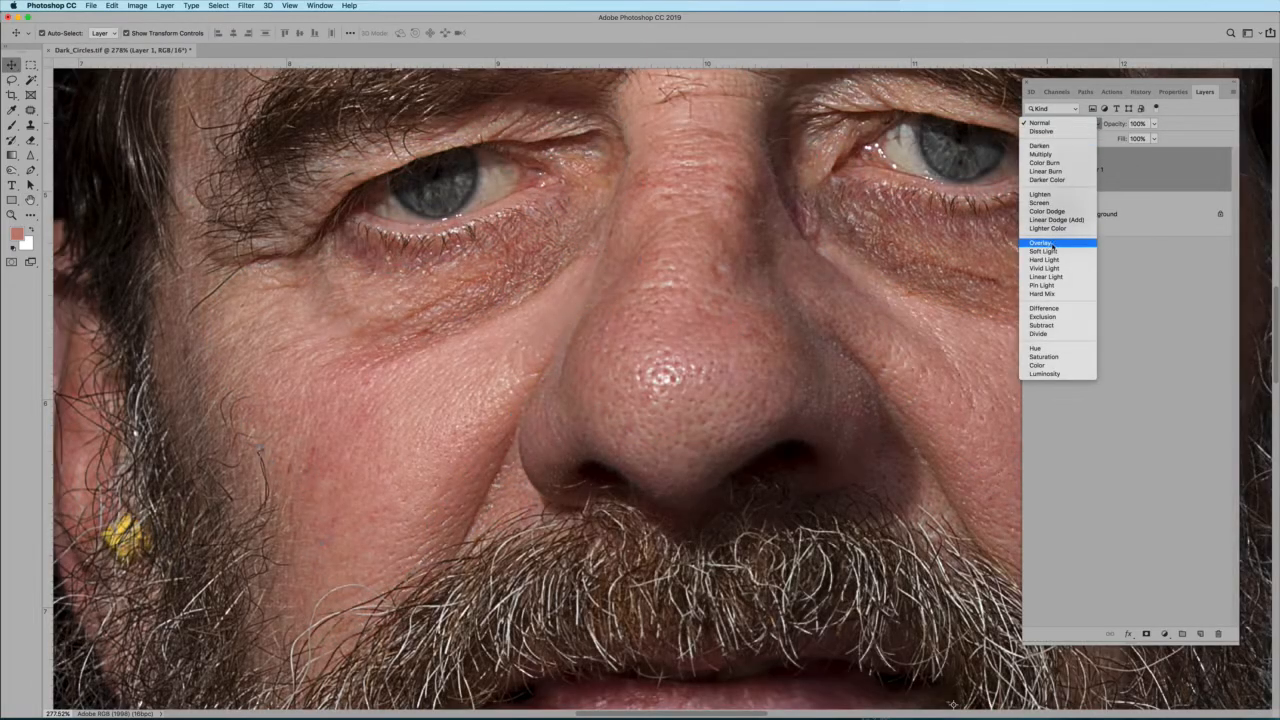
click(1052, 245)
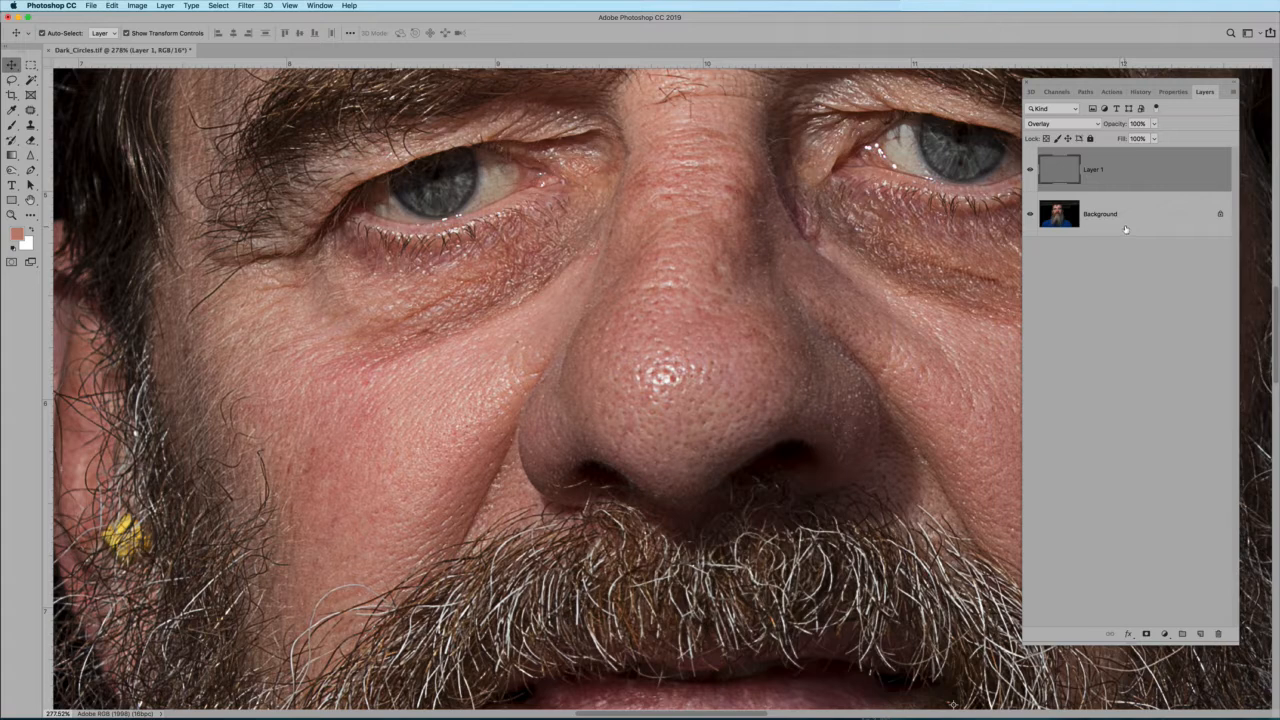
Add a new empty layer between the Background and the high-pass layer, and select the high-pass layer.
click(1125, 230)
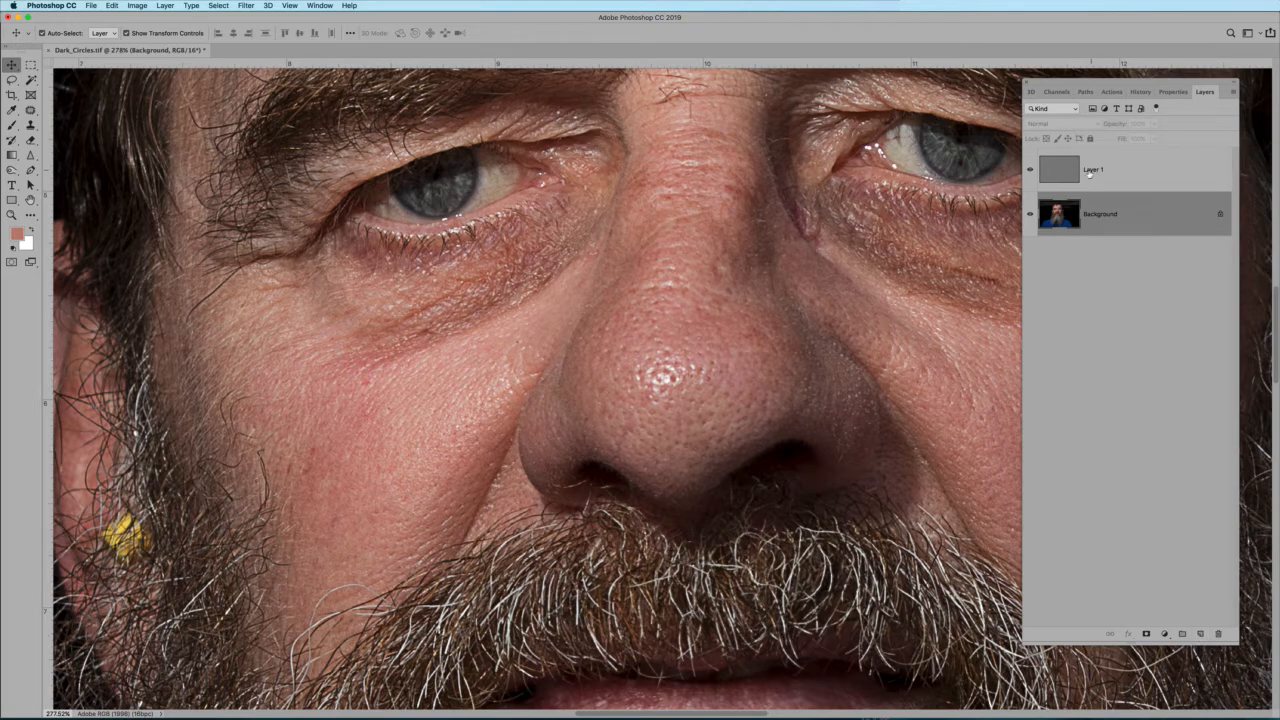
click(1201, 635)
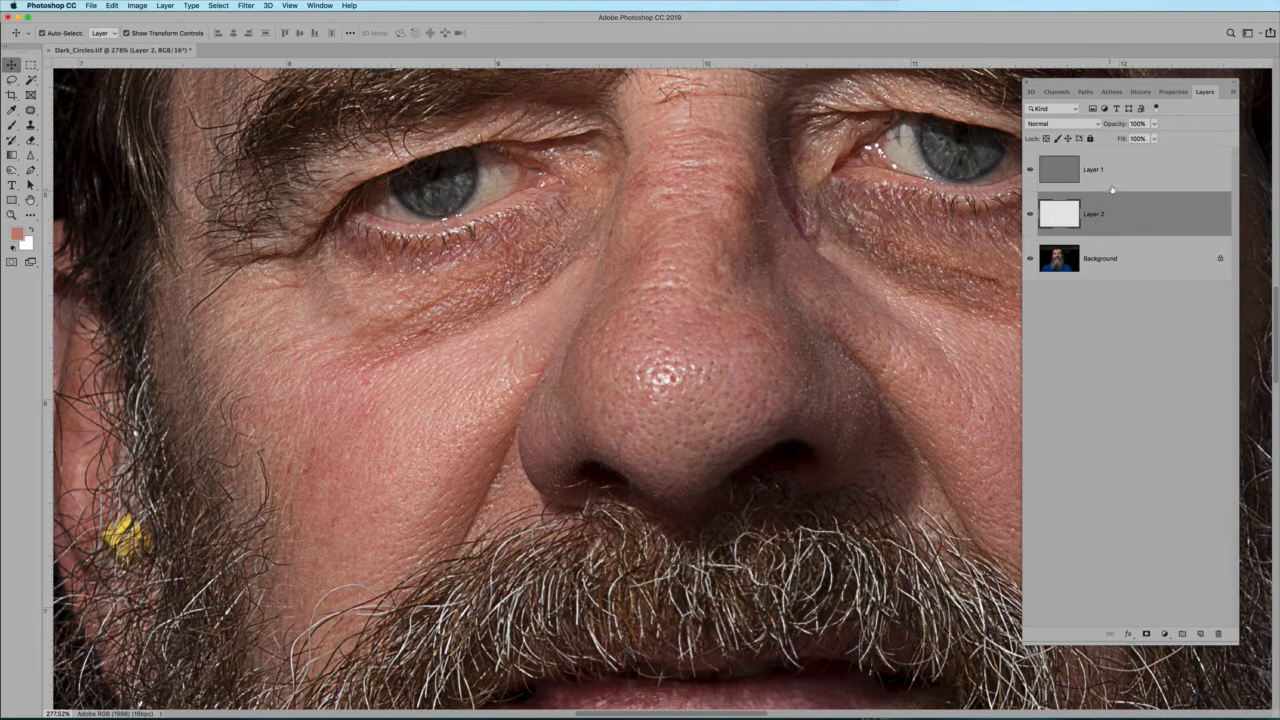
click(1140, 176)
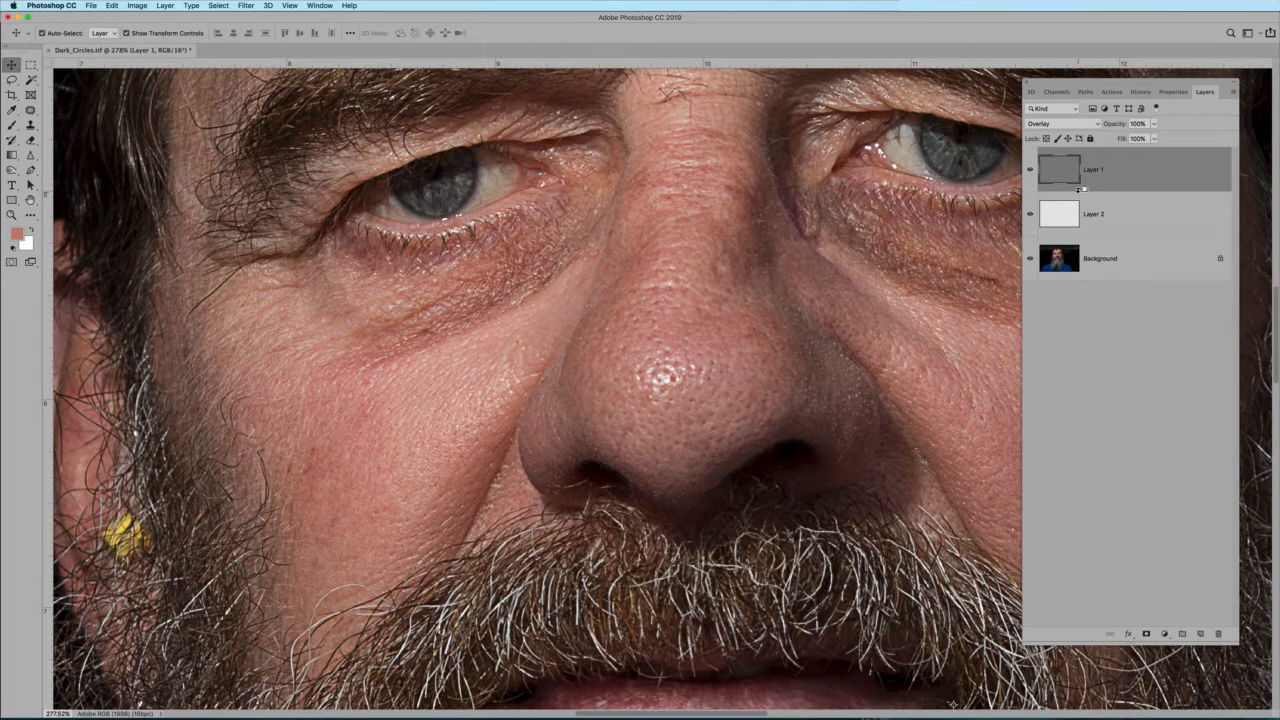
Clip the high-pass layer to the empty layer beneath it, and select the empty layer for painting.
alt+click(1080, 190)
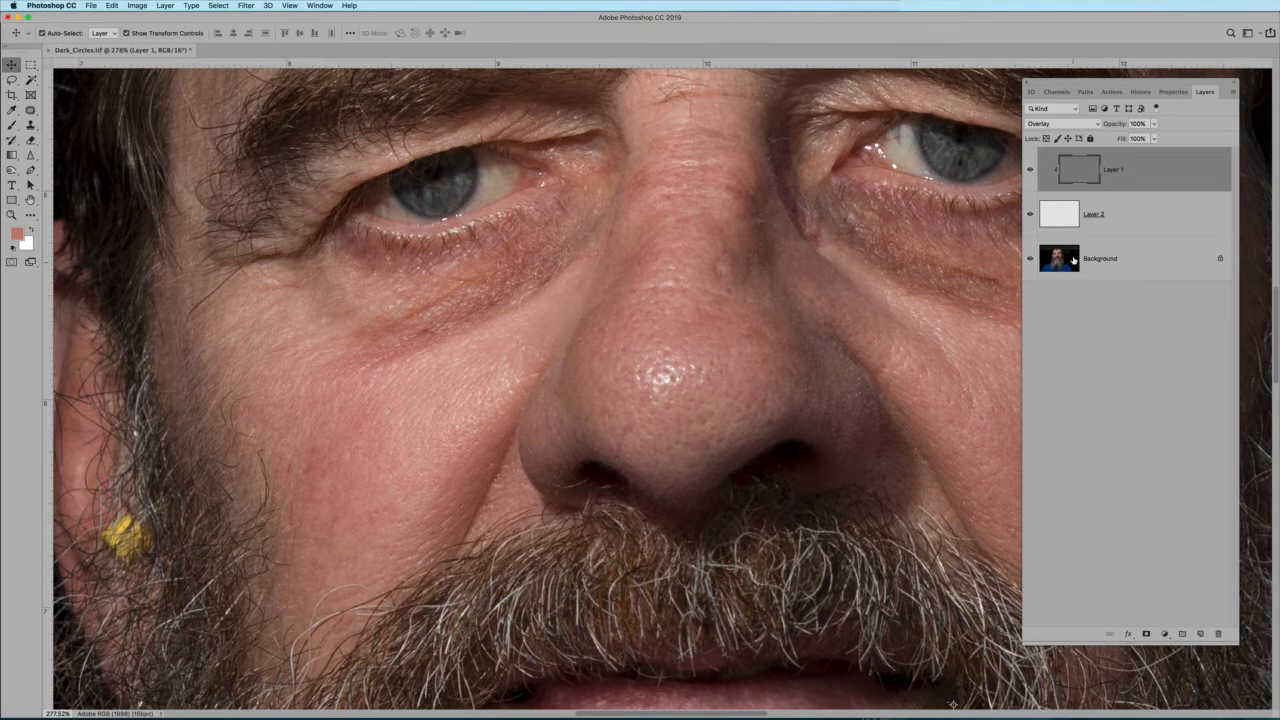
click(1123, 224)
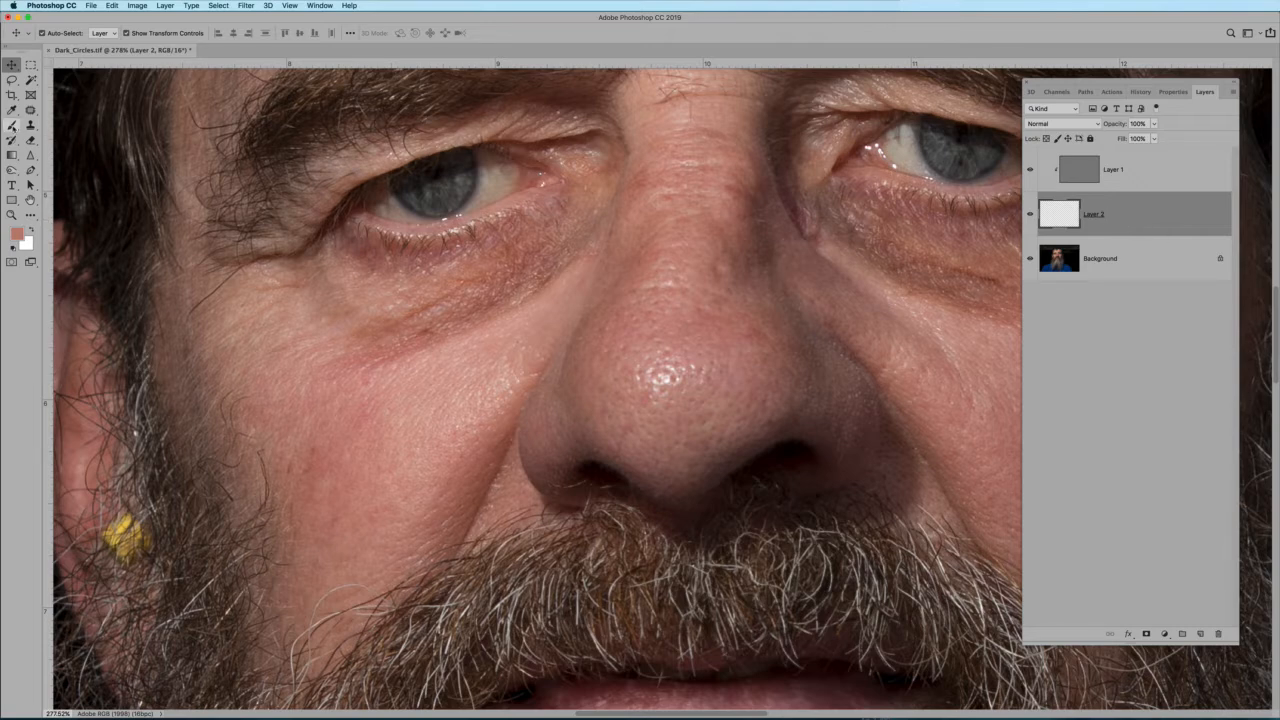
Set up the Brush tool with a 100 px Soft Round tip at 0% hardness and lower its flow to 6%.
click(12, 125)
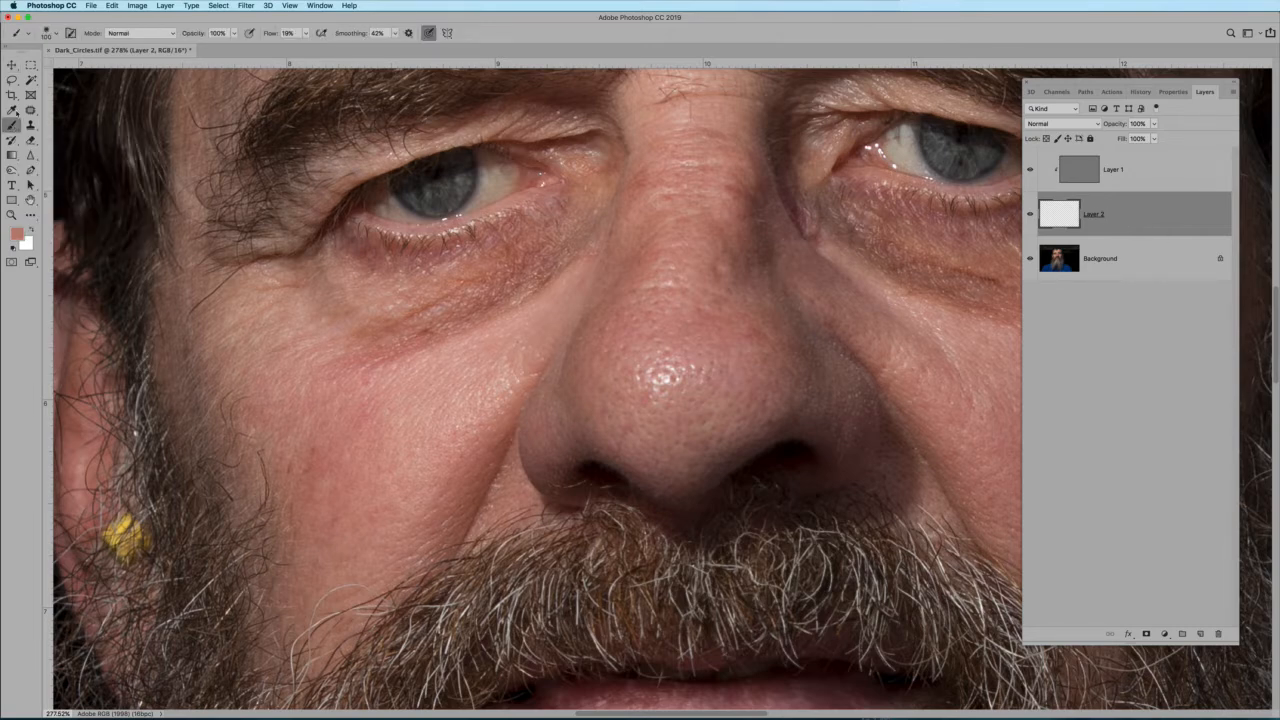
click(57, 33)
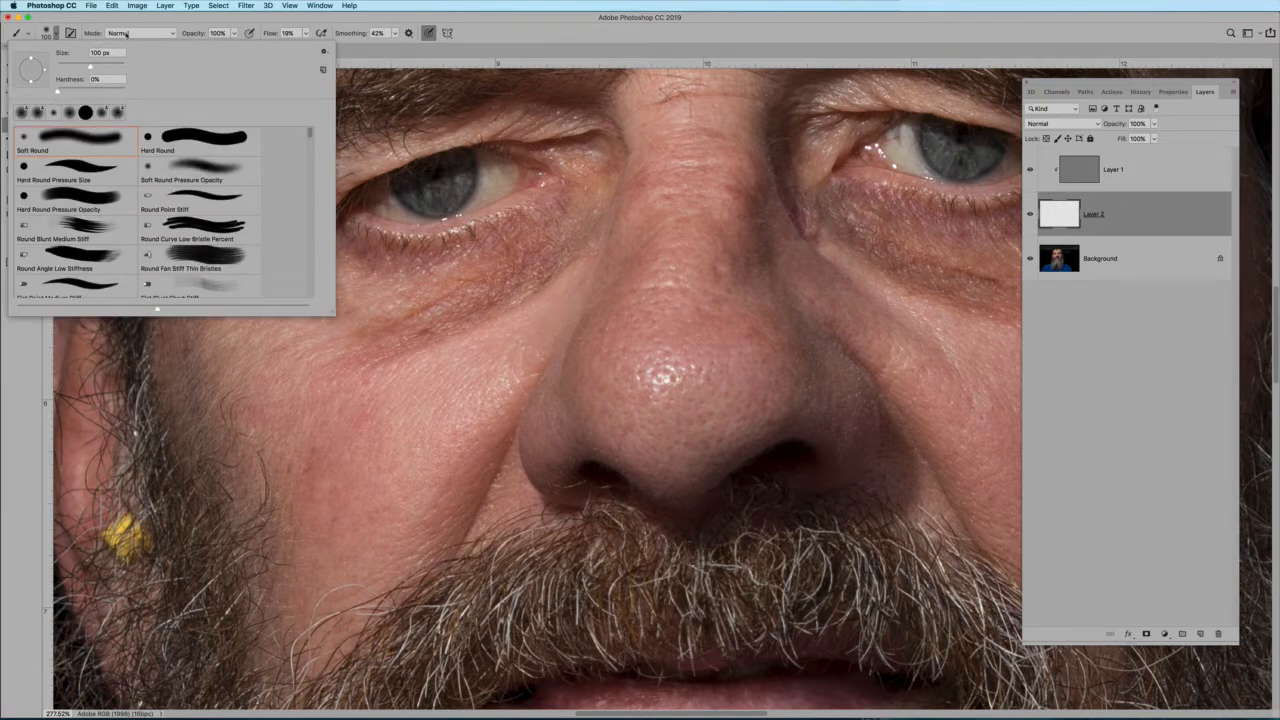
click(307, 35)
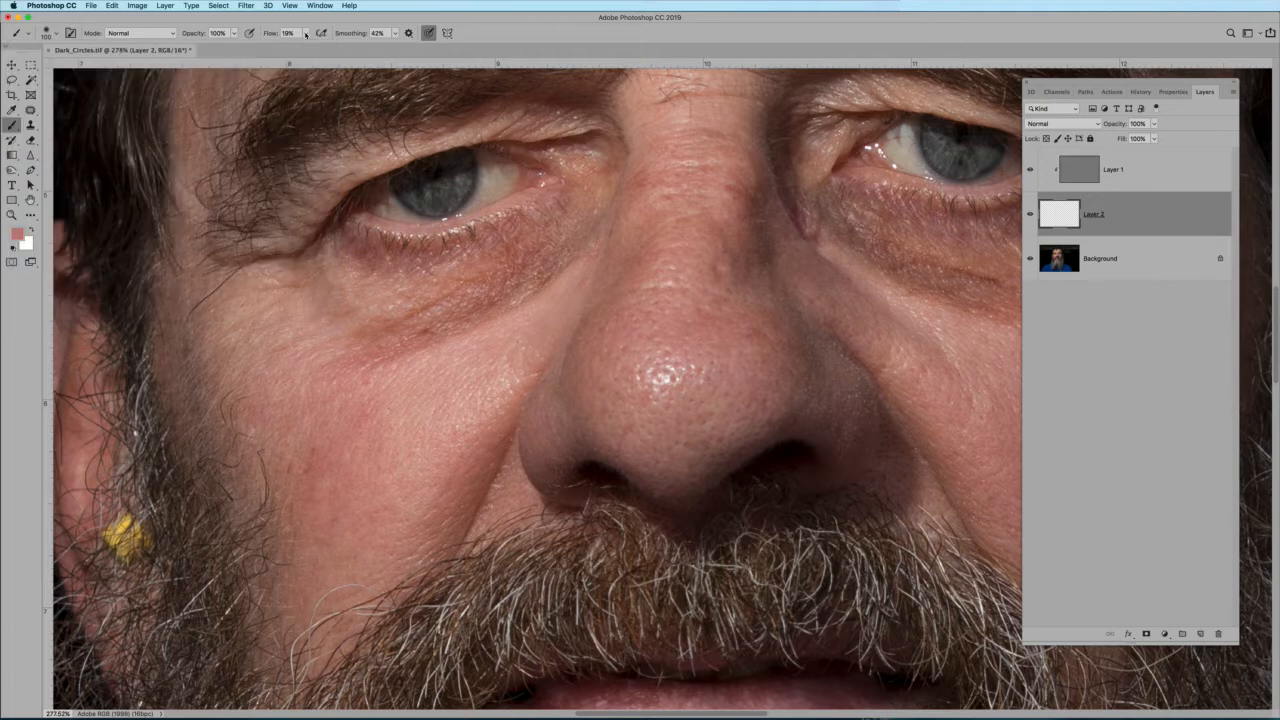
click(306, 33)
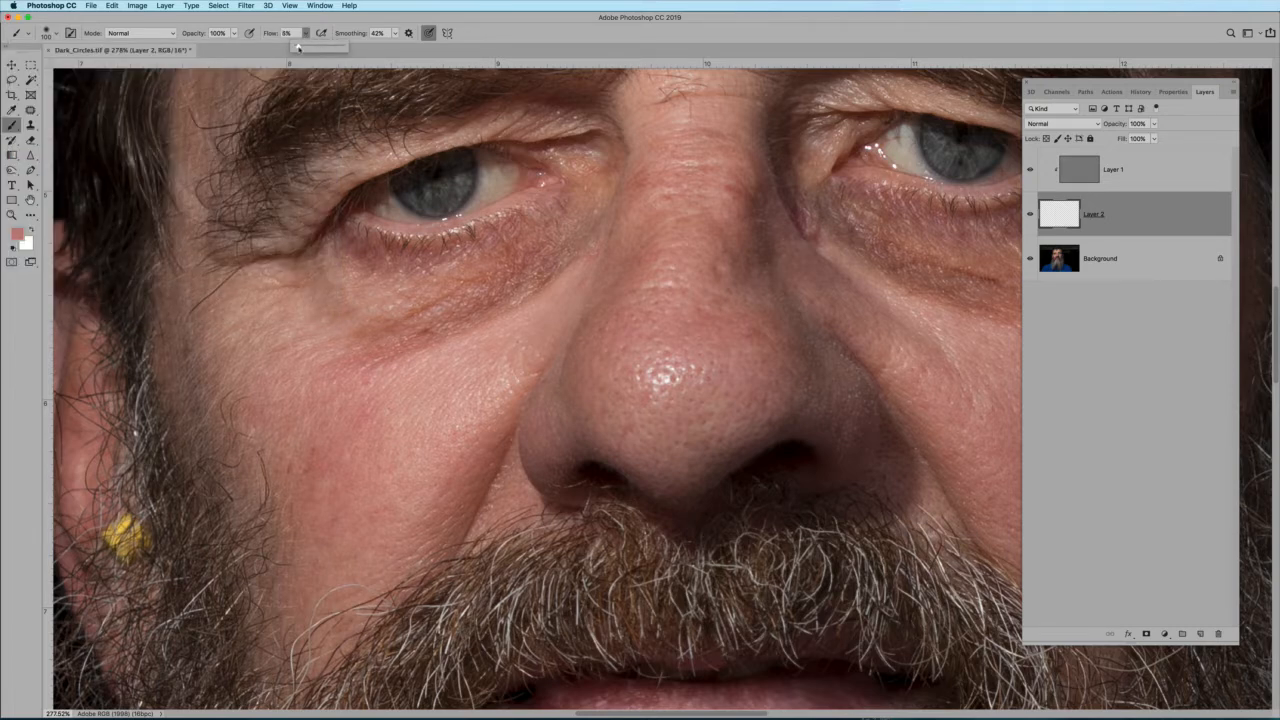
drag(299, 47, 299, 48)
Reset the colours to default, sample the cheek skin just below the man's right eye, and paint over the dark circle there.
scroll(320, 318, up, 5)
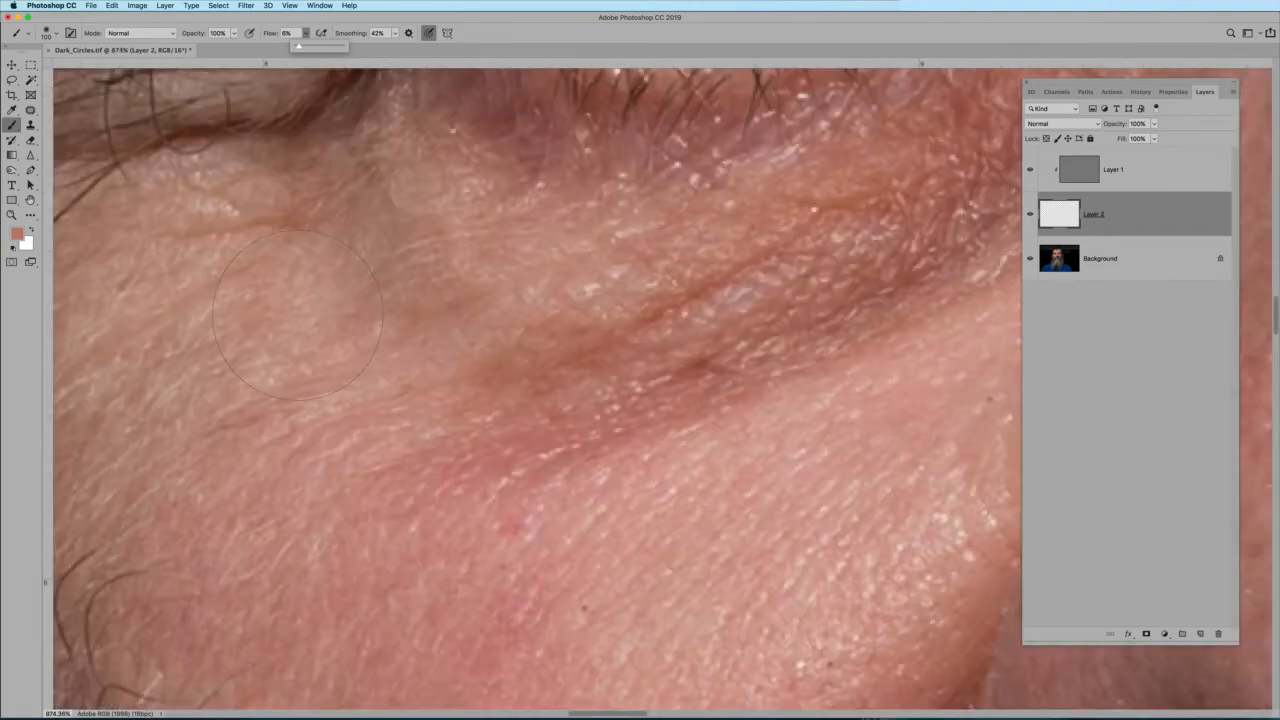
scroll(320, 318, down, 5)
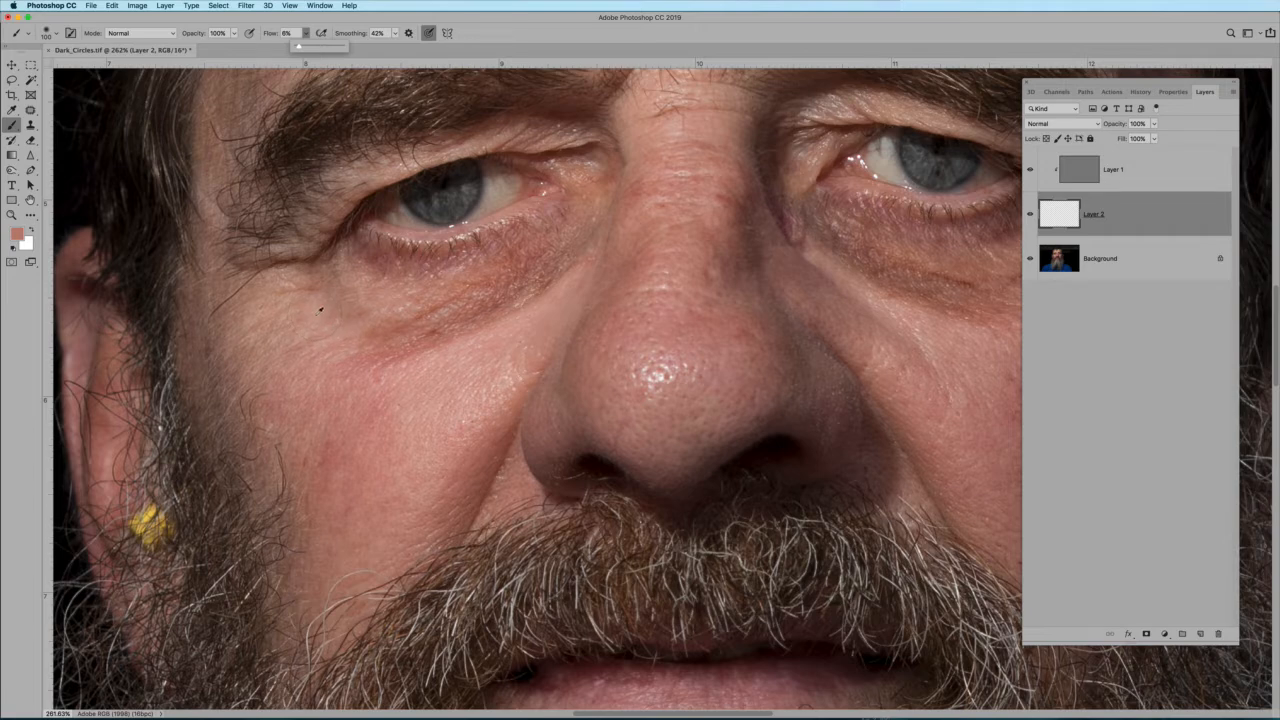
key(d)
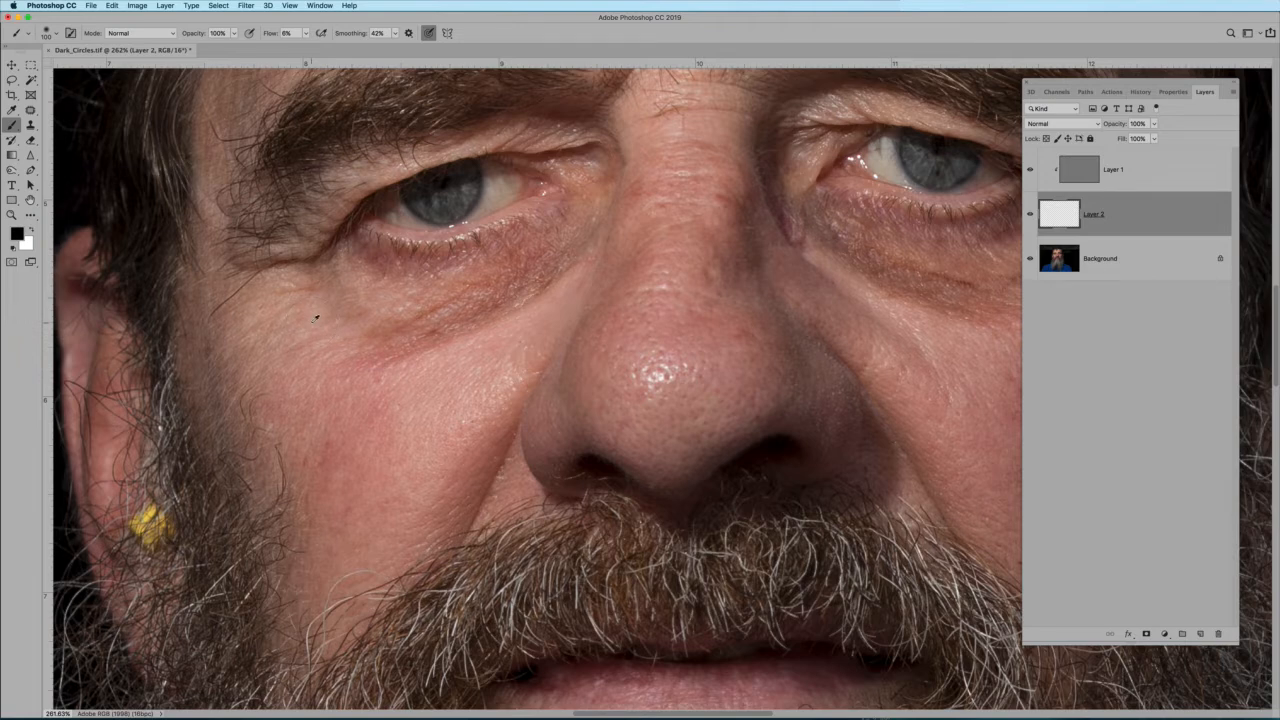
alt+click(315, 318)
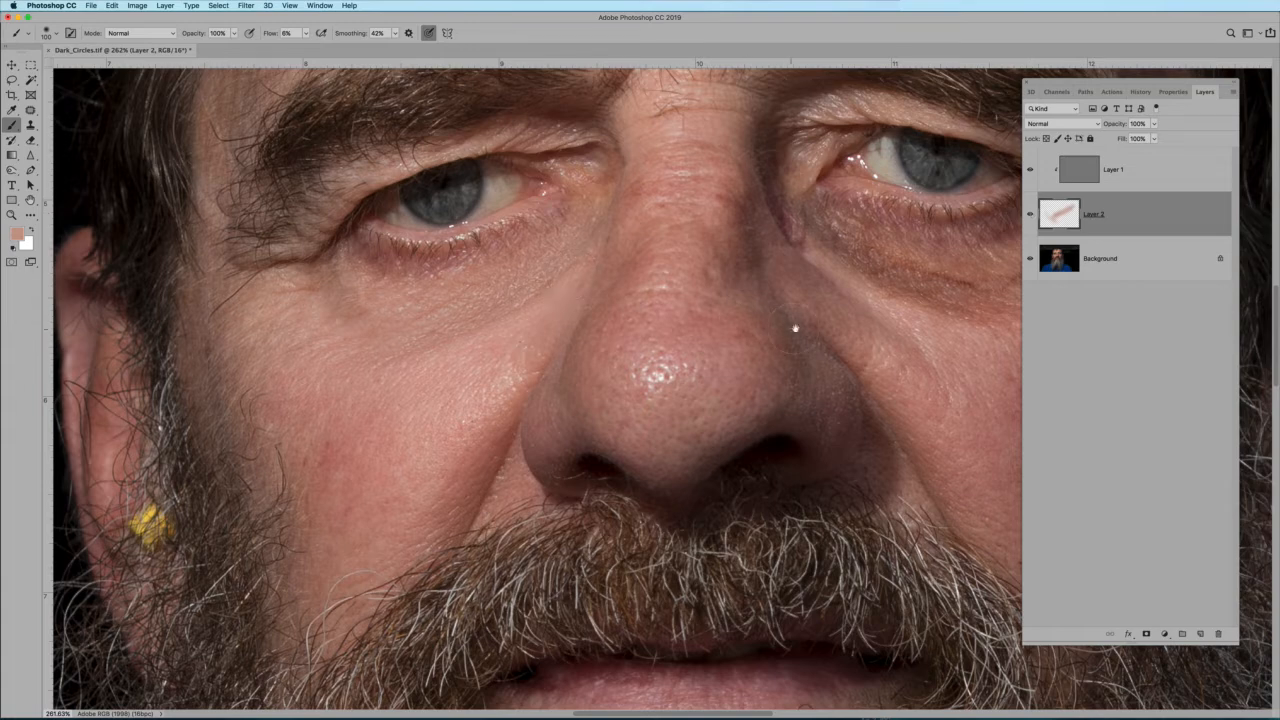
Sample the cheek skin below the man's left eye, paint over its dark circle, and check the blend on the whole face.
drag(812, 322, 571, 320)
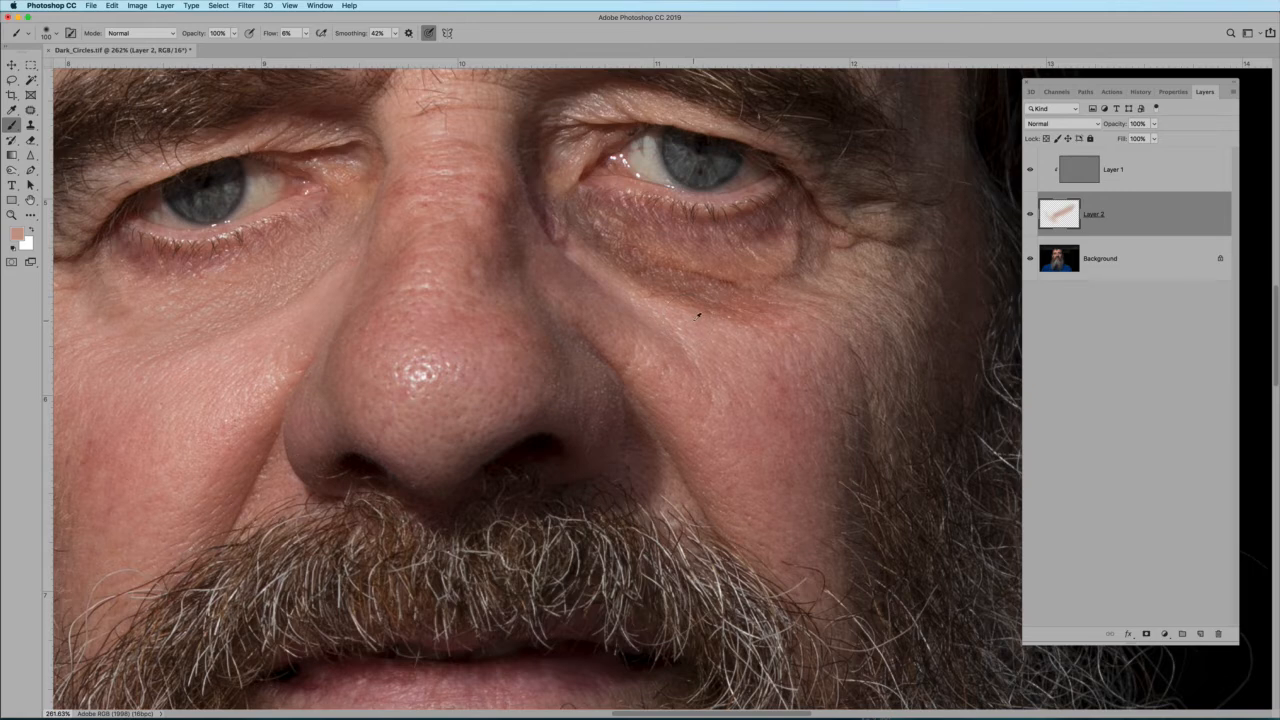
alt+click(694, 320)
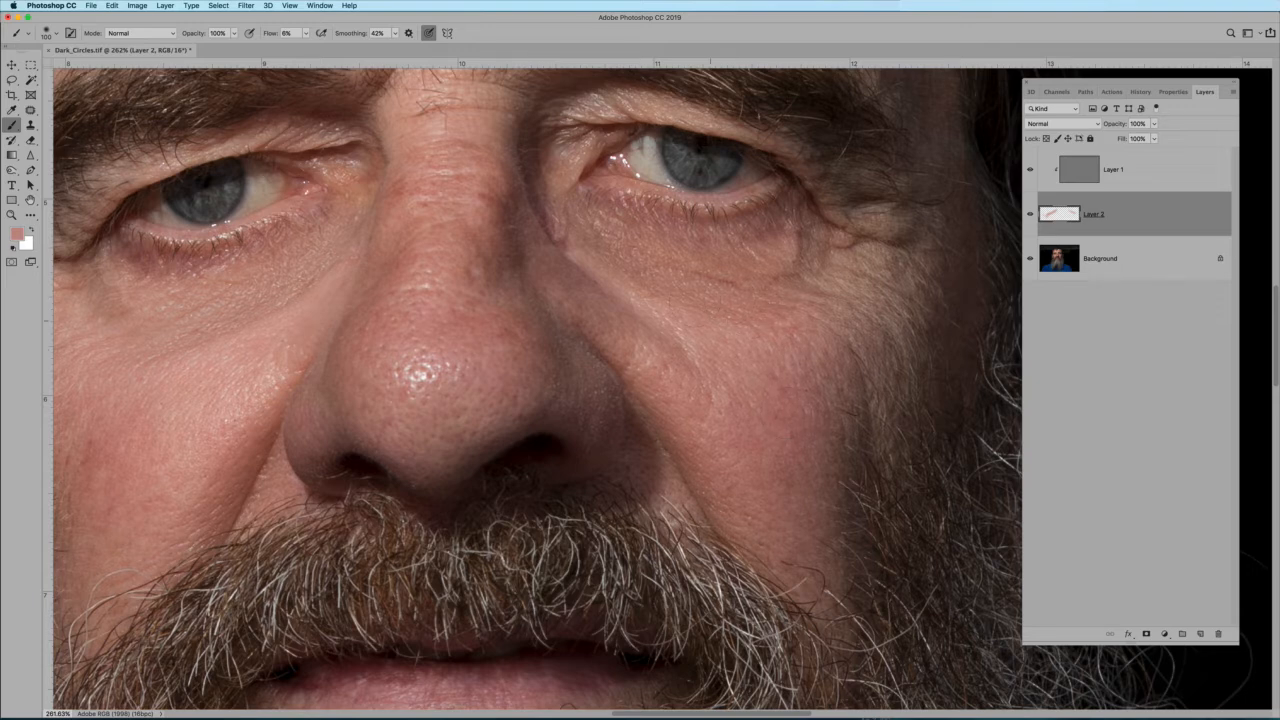
drag(626, 221, 677, 246)
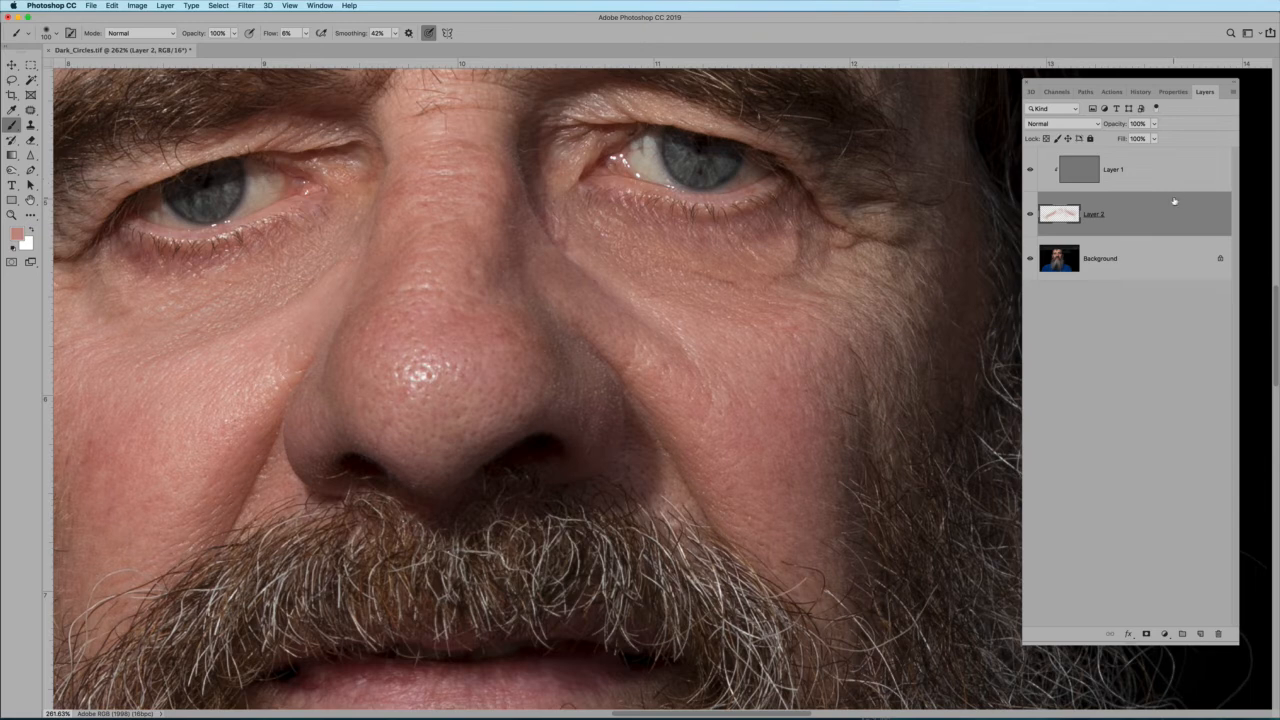
scroll(930, 323, down, 5)
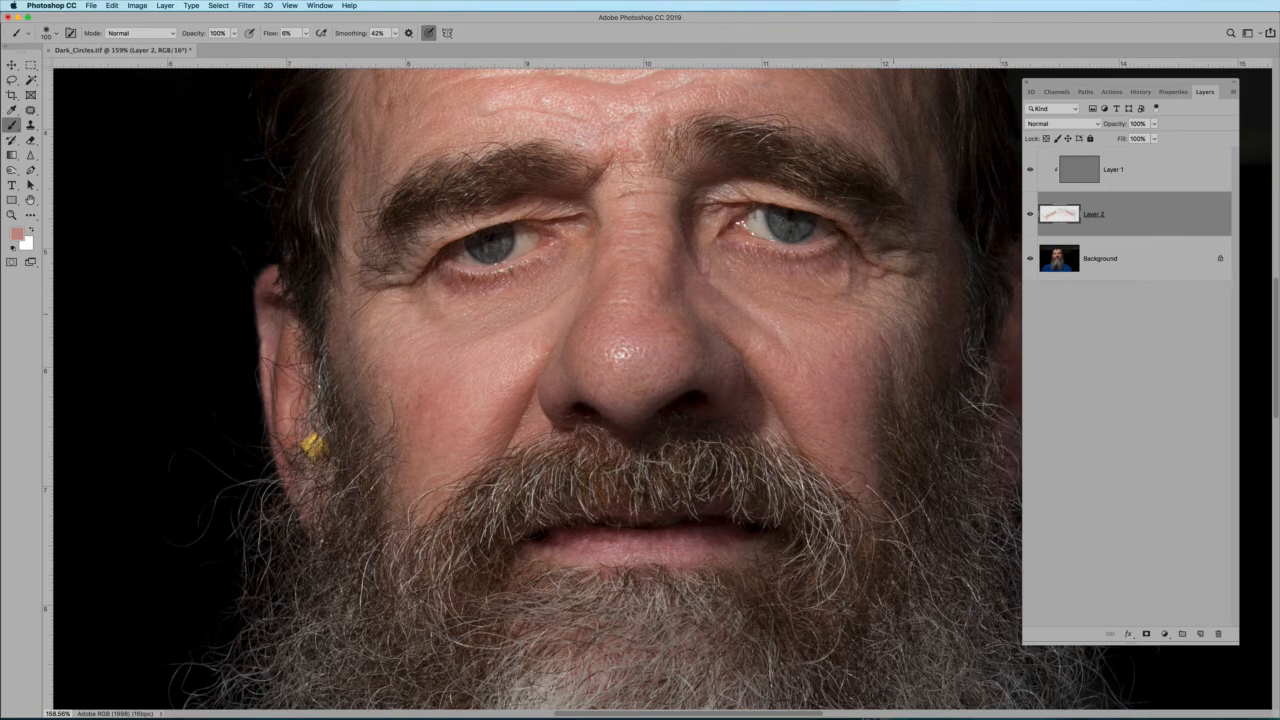
scroll(893, 314, down, 5)
scroll(893, 314, up, 10)
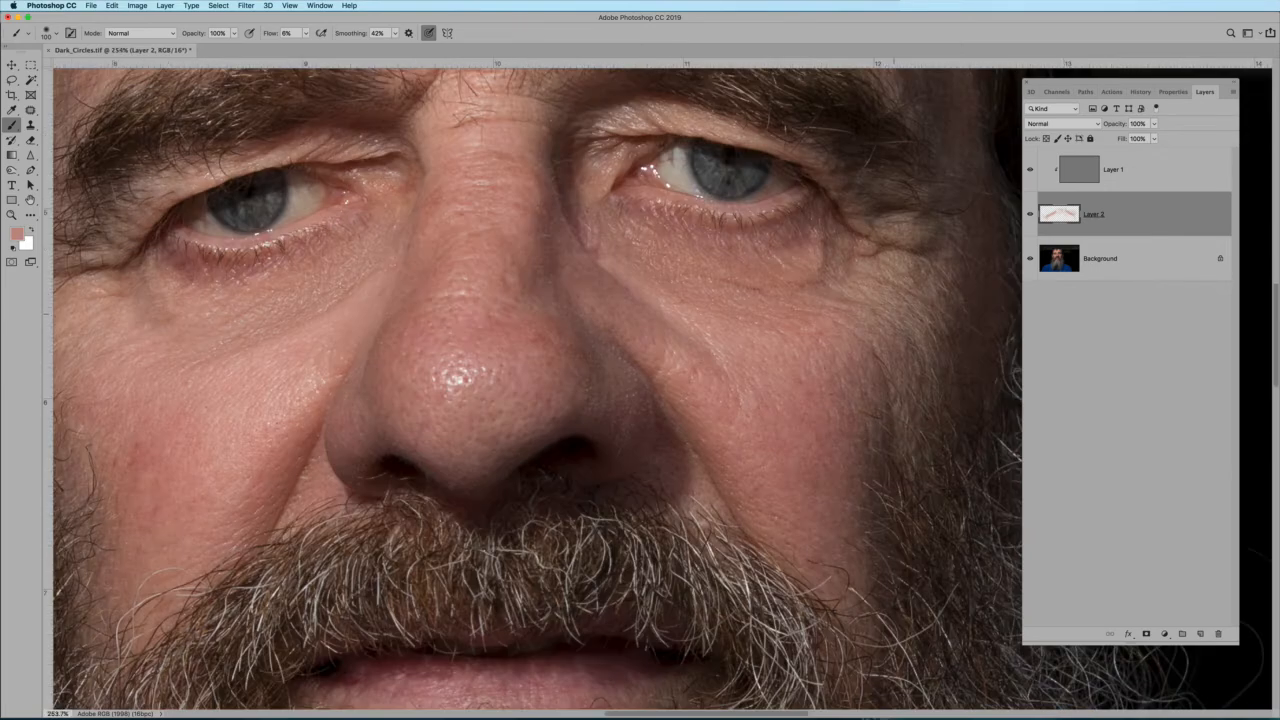
Group the high-pass layer and the painted layer together, keeping the default name and Pass Through mode.
click(1158, 183)
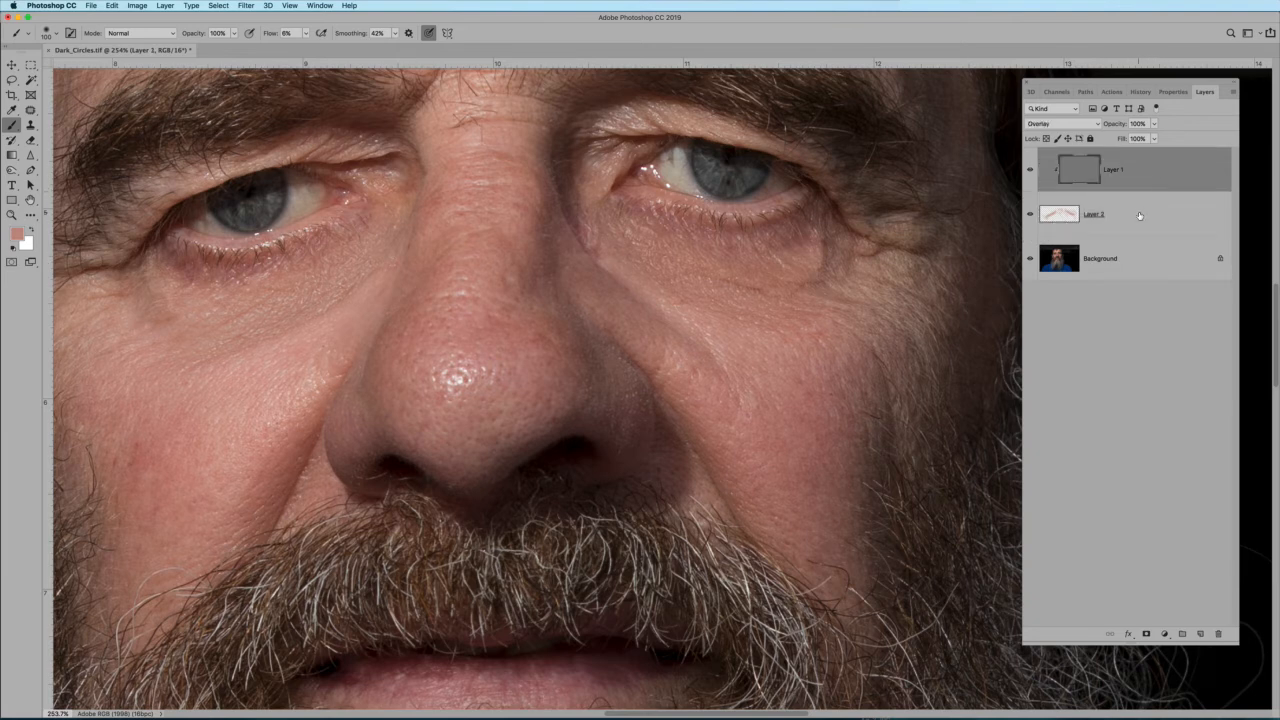
shift+click(1143, 217)
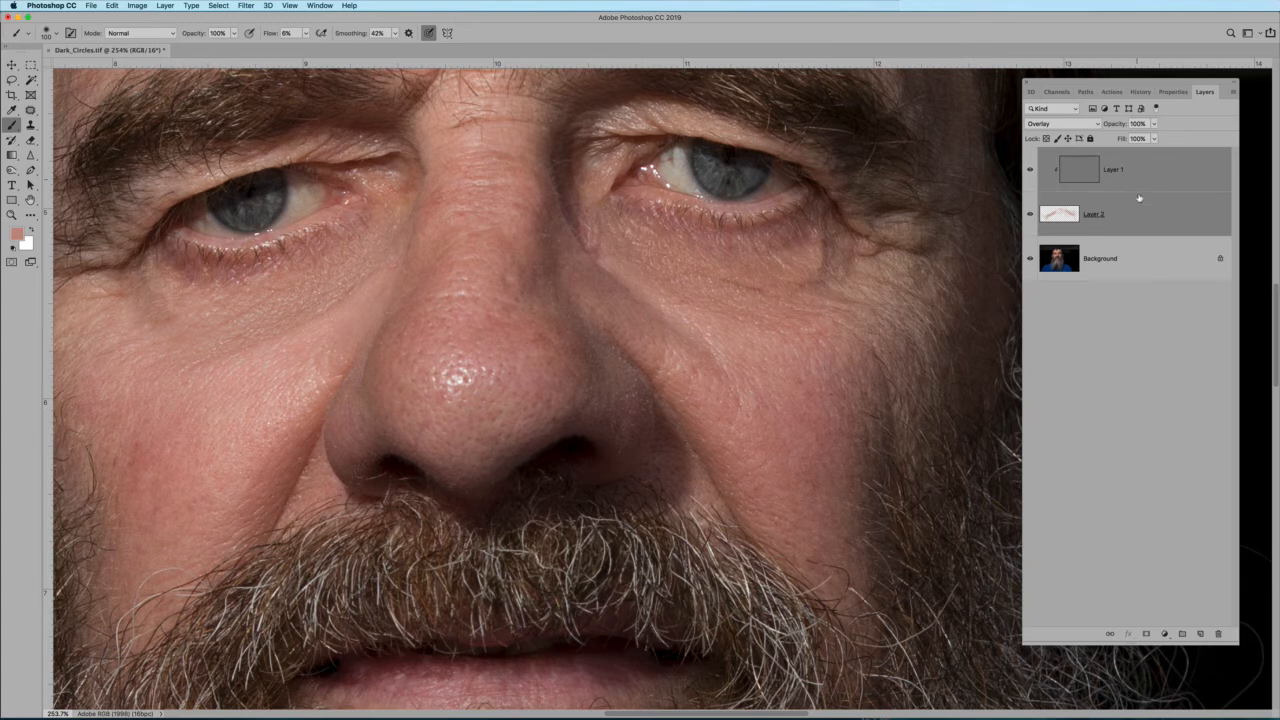
right_click(1148, 213)
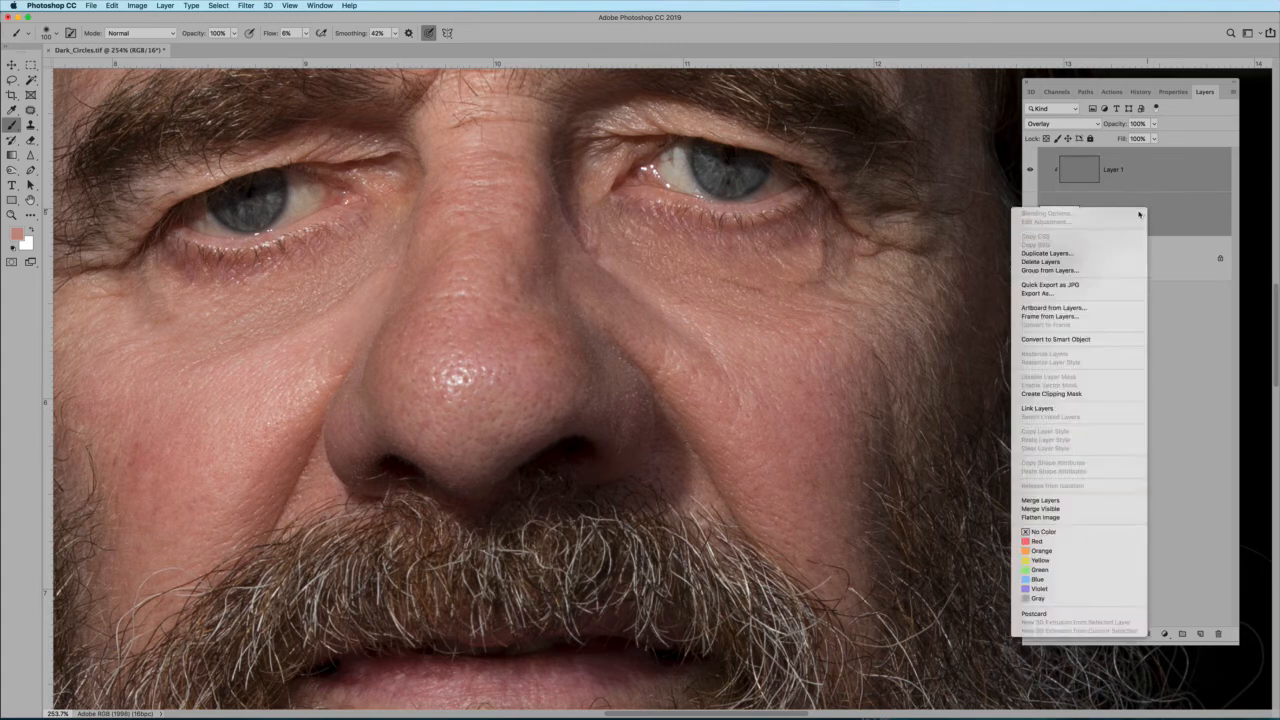
click(1105, 270)
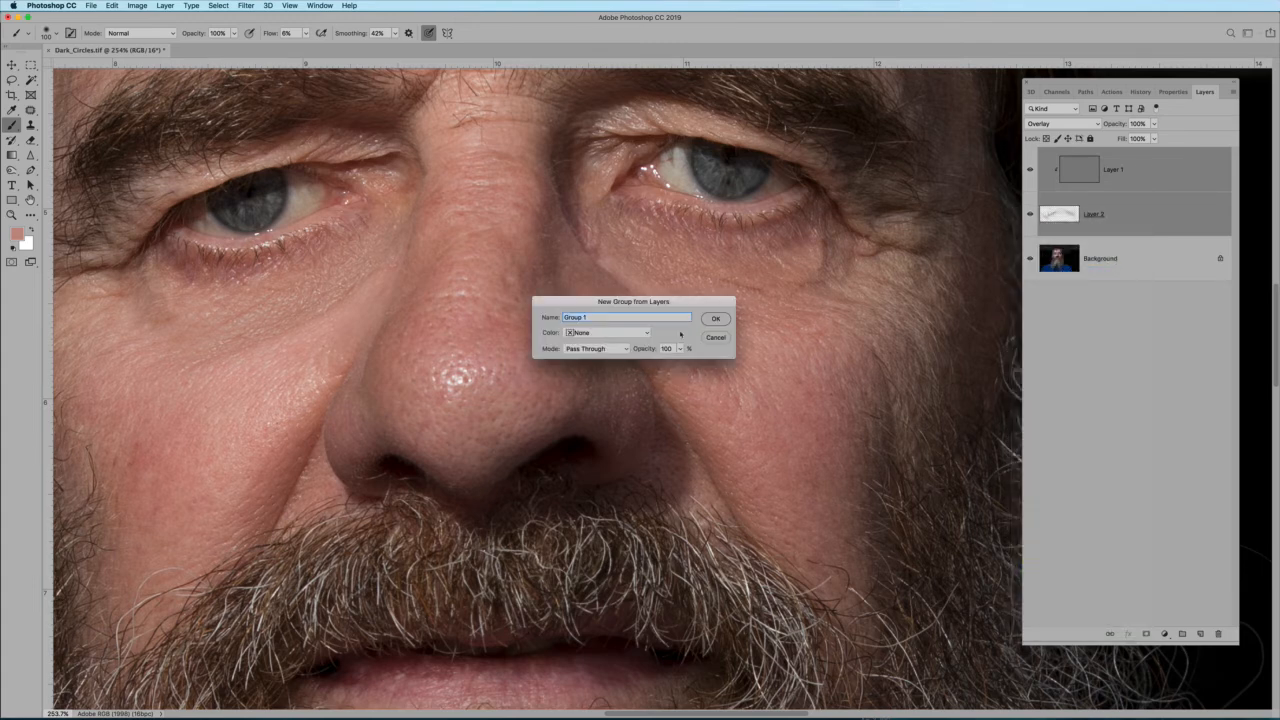
click(716, 319)
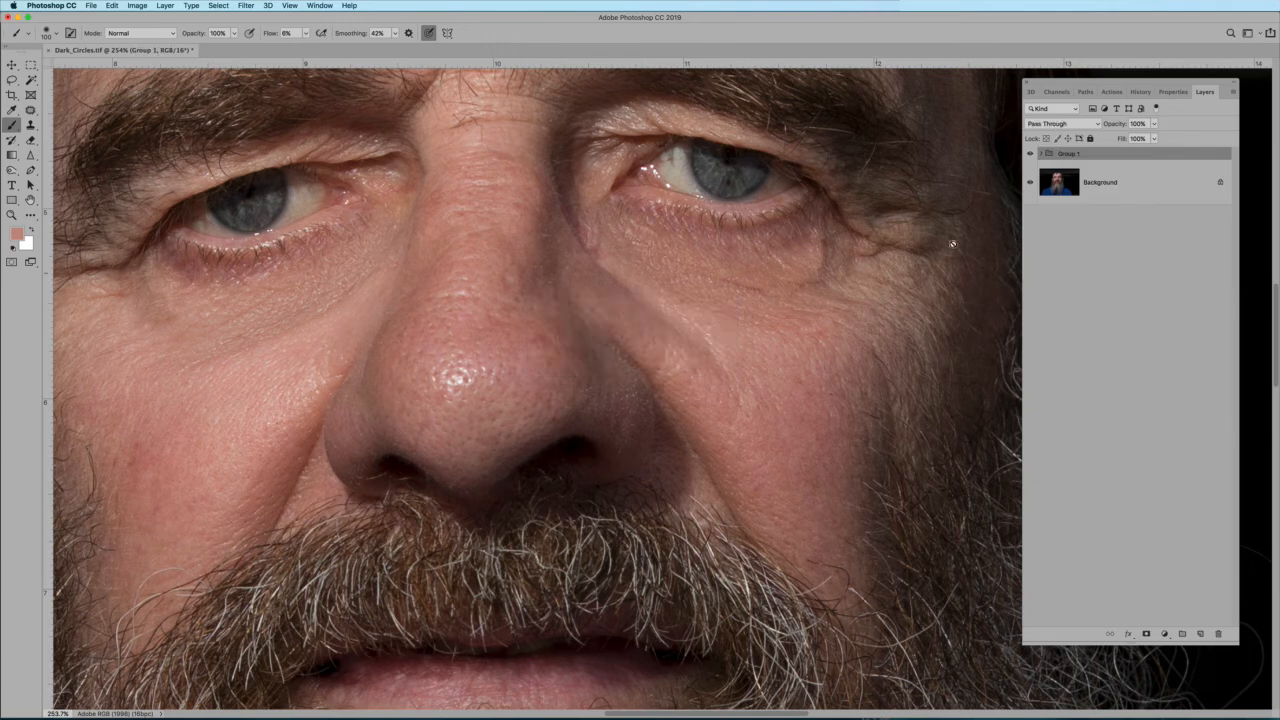
Compare the face with the retouching group hidden and shown, and reduce the group's opacity to 82%.
click(1030, 154)
click(1030, 154)
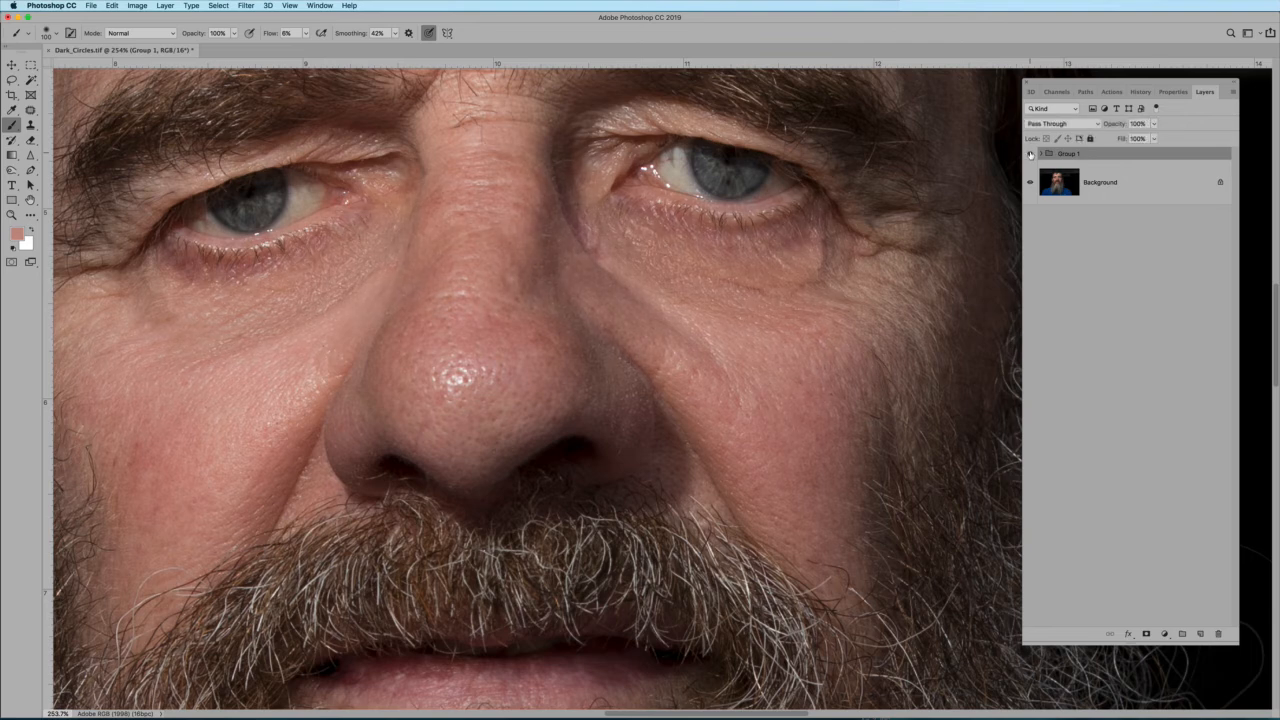
click(1154, 124)
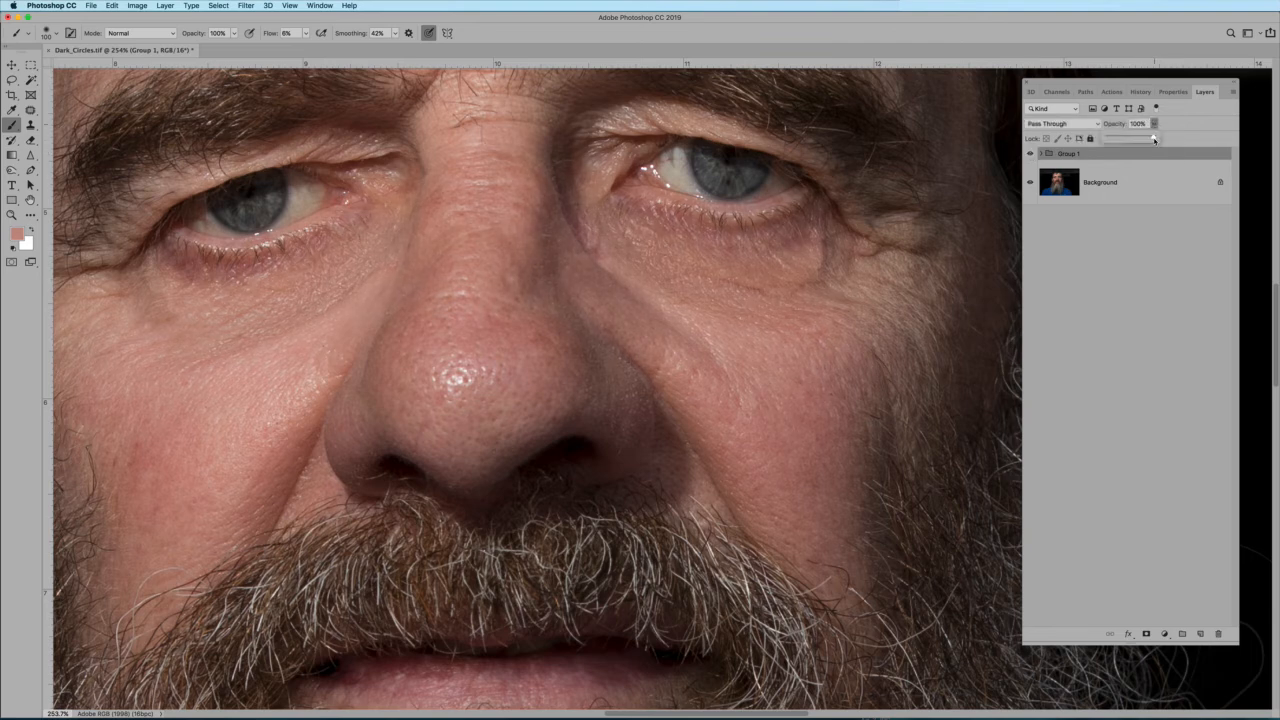
drag(1154, 139, 1107, 138)
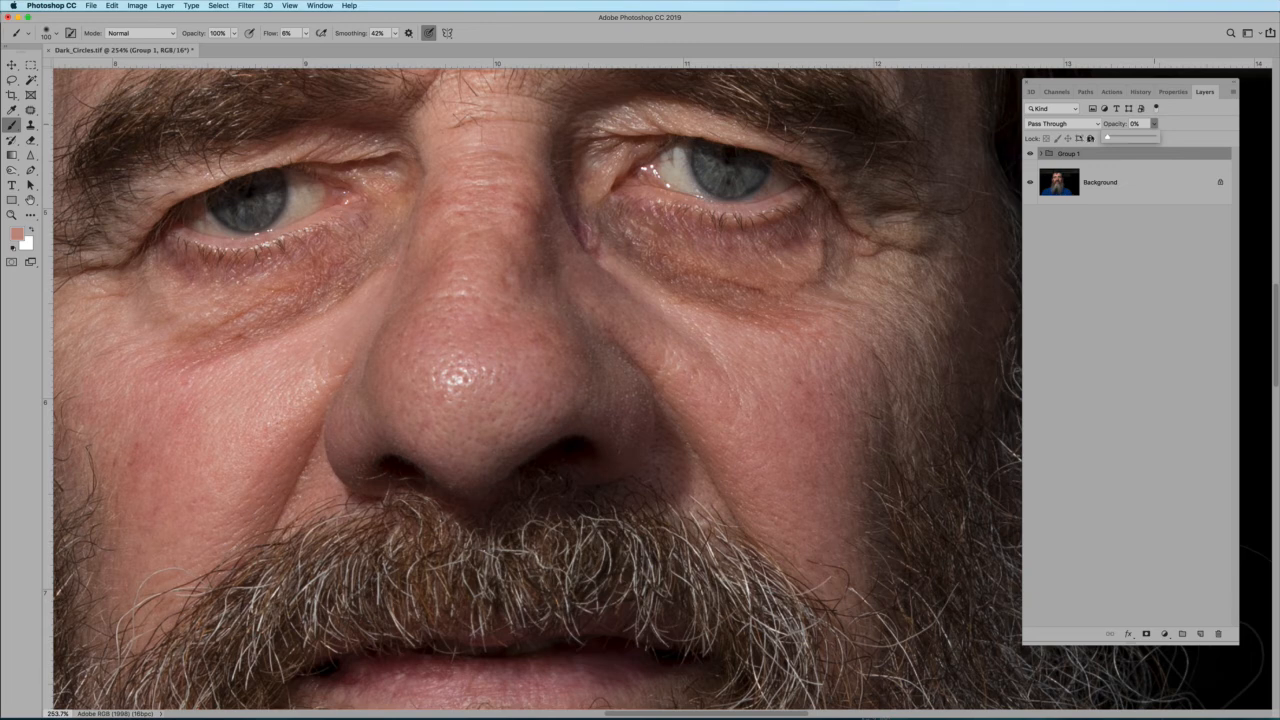
drag(1107, 138, 1143, 137)
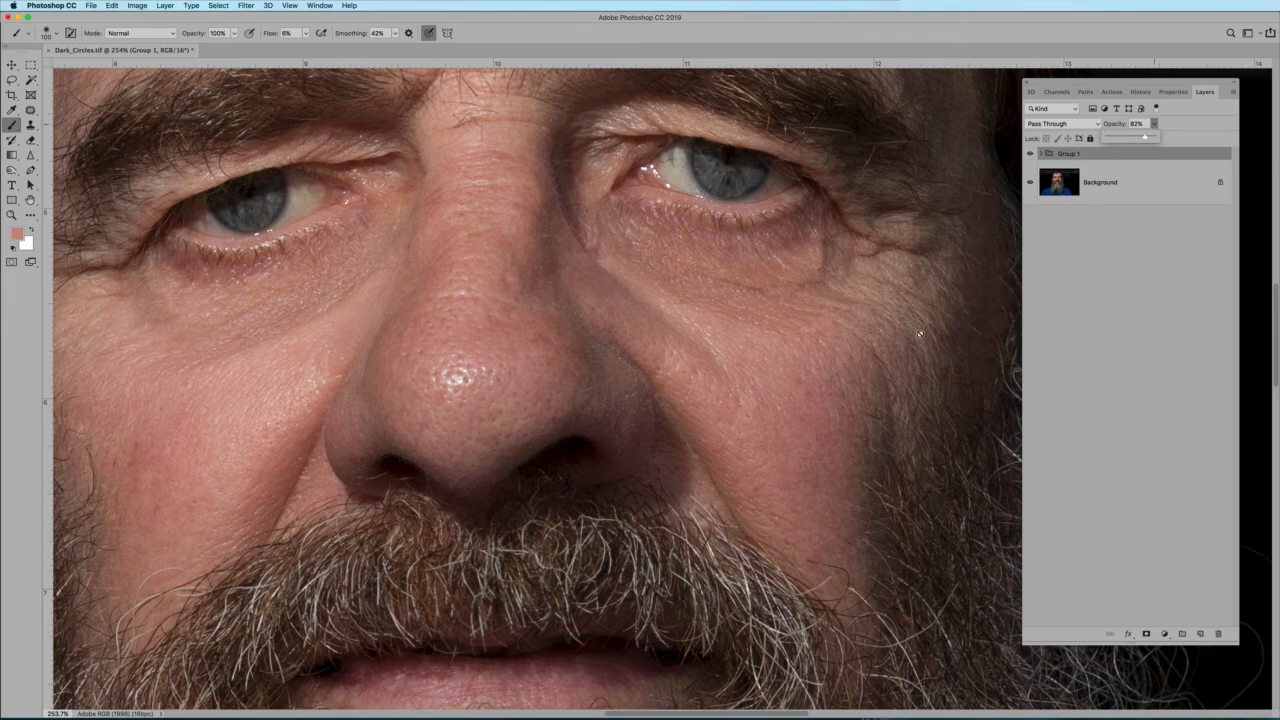
Examine the whole face before and after the retouch by repeatedly hiding and showing the group.
scroll(921, 333, down, 5)
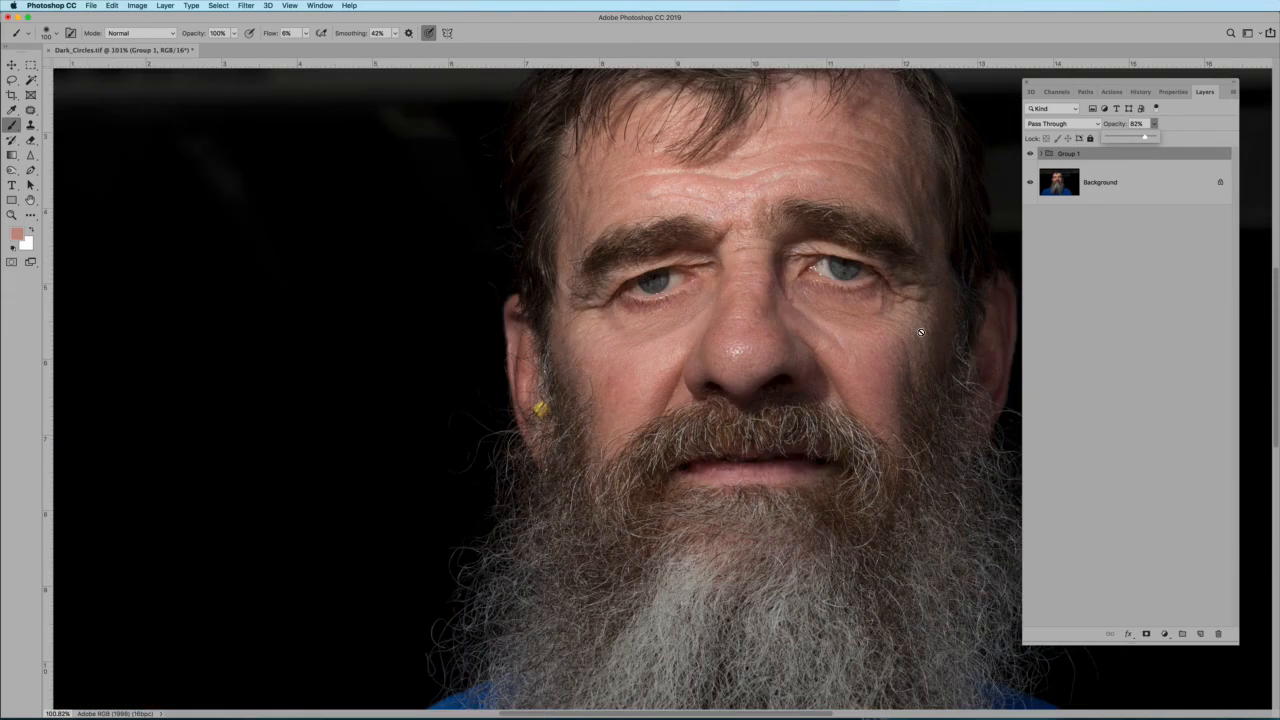
scroll(921, 333, up, 5)
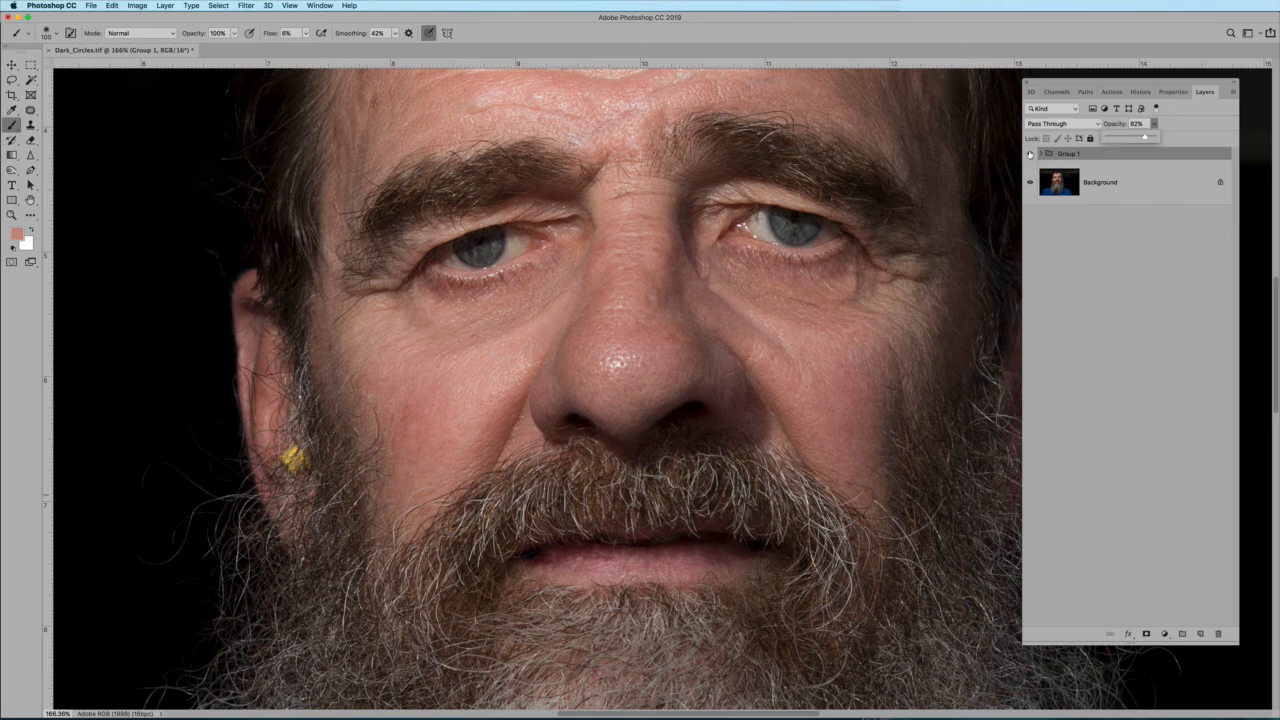
click(1031, 153)
click(1031, 154)
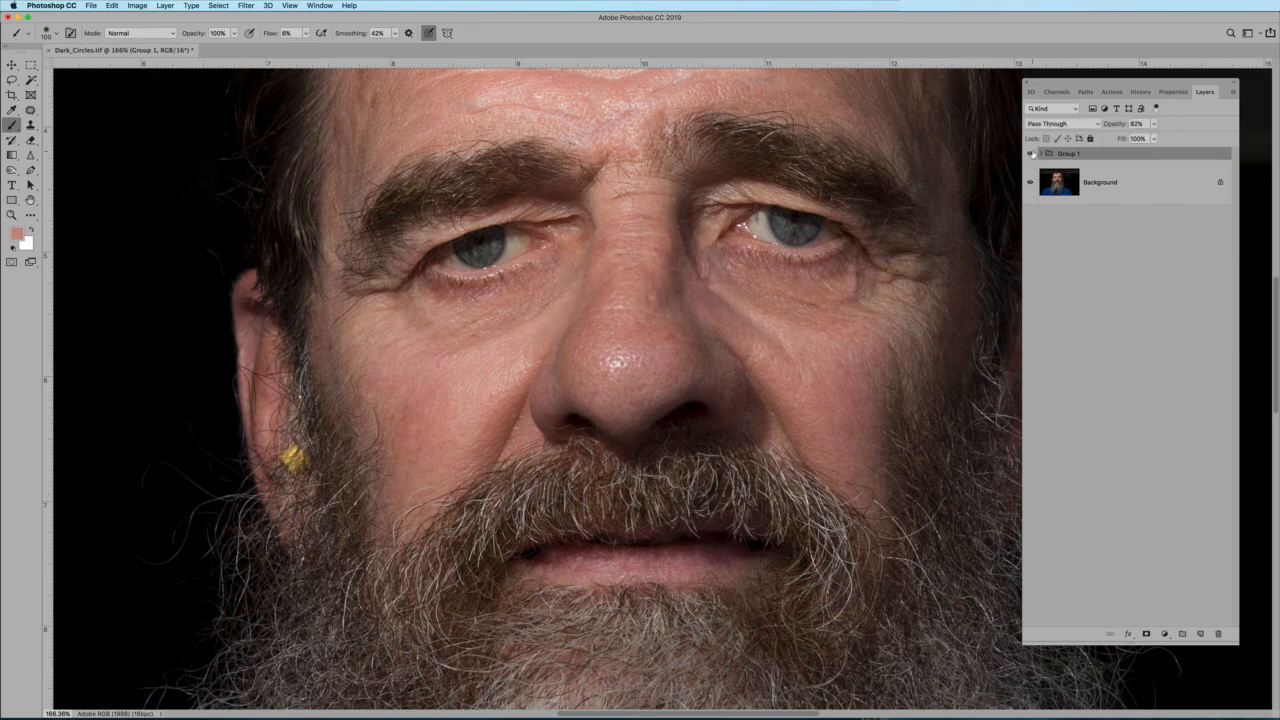
click(1031, 154)
click(1031, 154)
click(1031, 154)
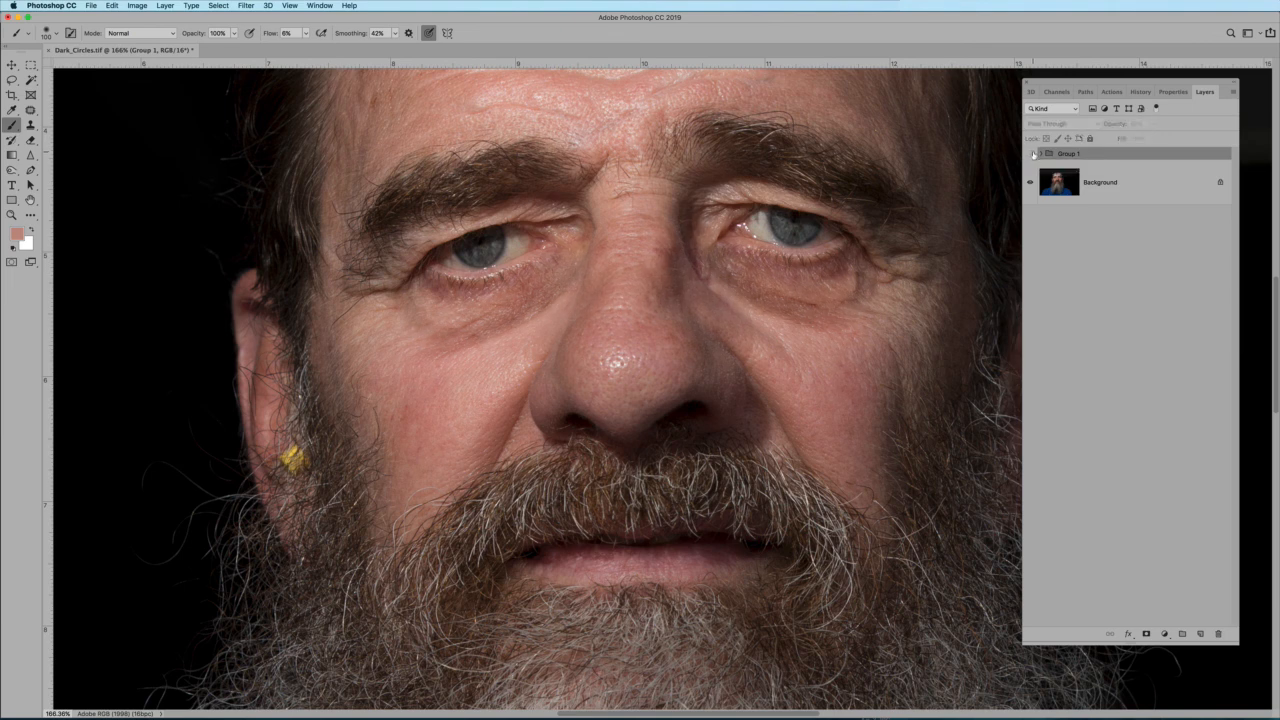
click(1031, 154)
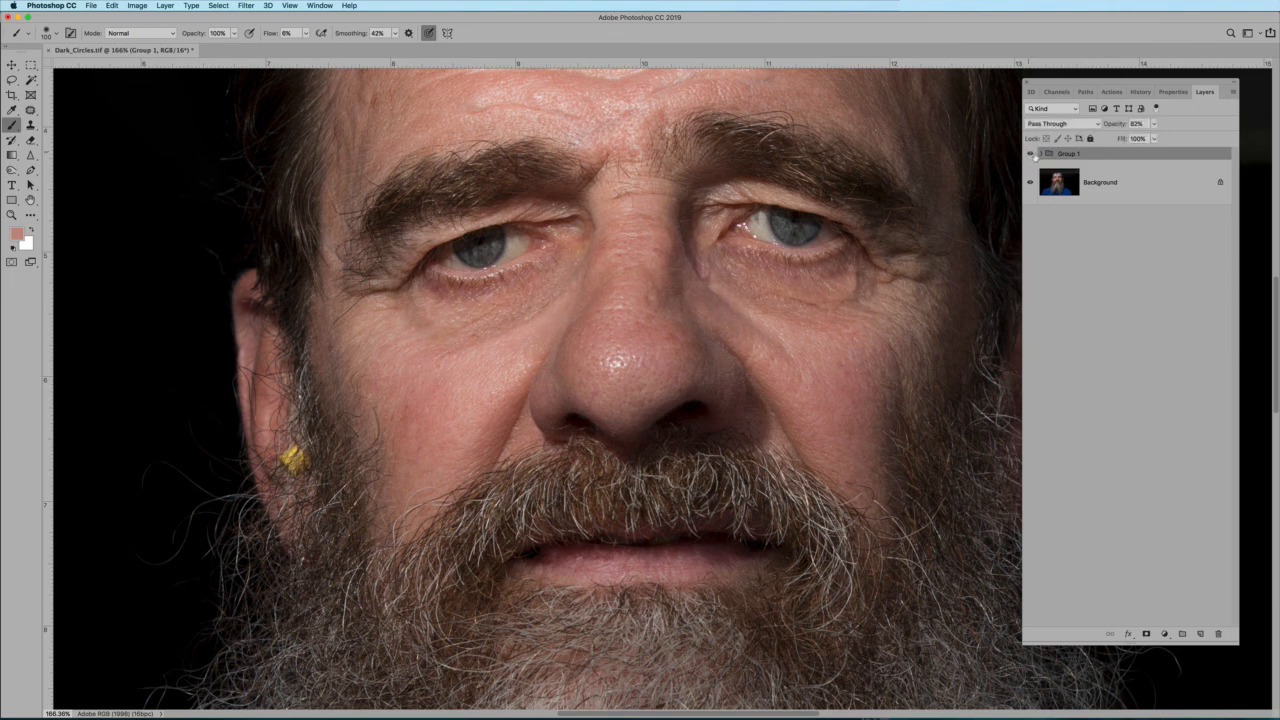